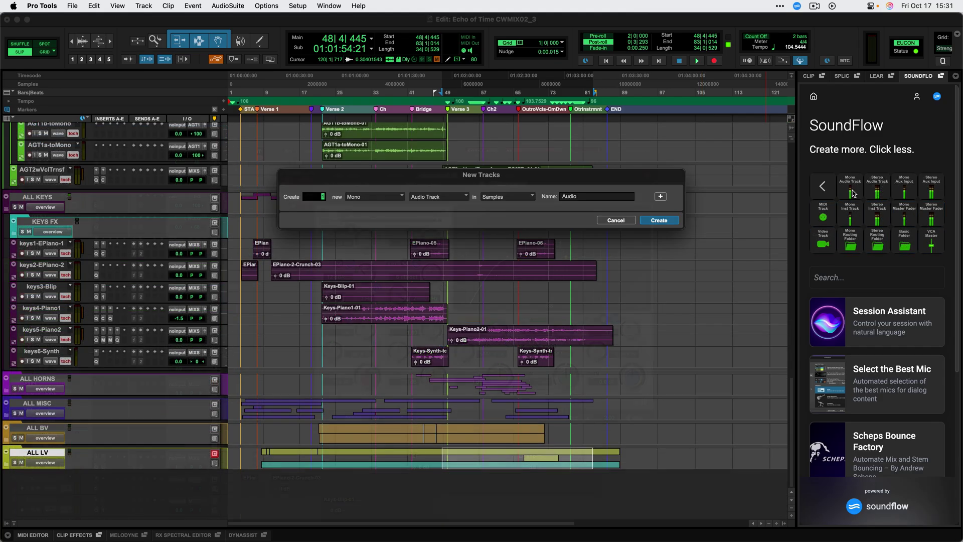
Create the mono and stereo audio tracks Audio 1 and Audio 2, then finish the MIDI Effects tutorial step.
click(853, 193)
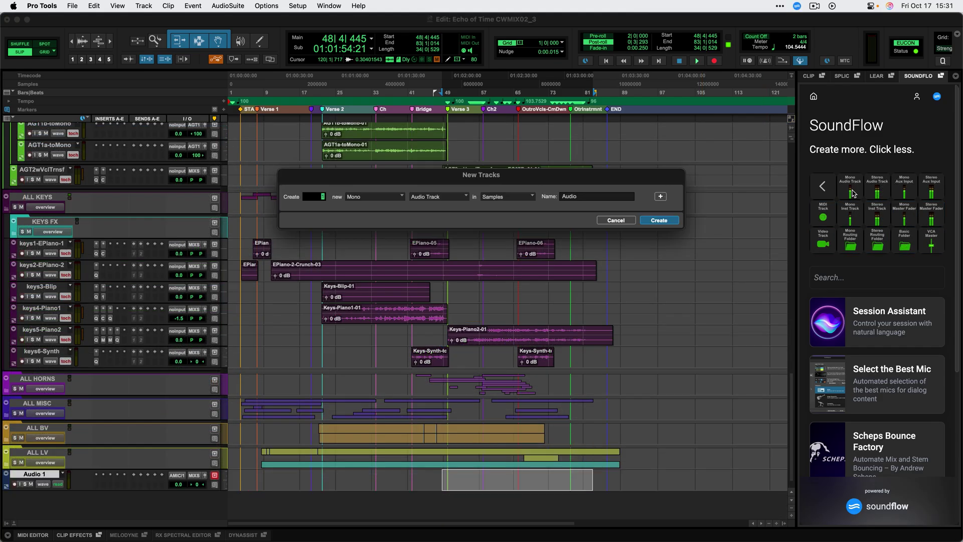
click(884, 197)
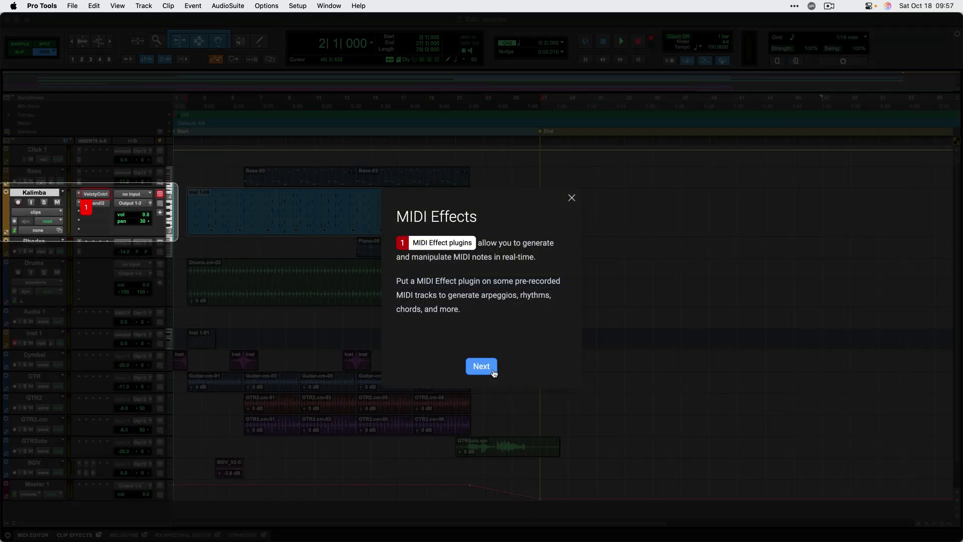
click(493, 371)
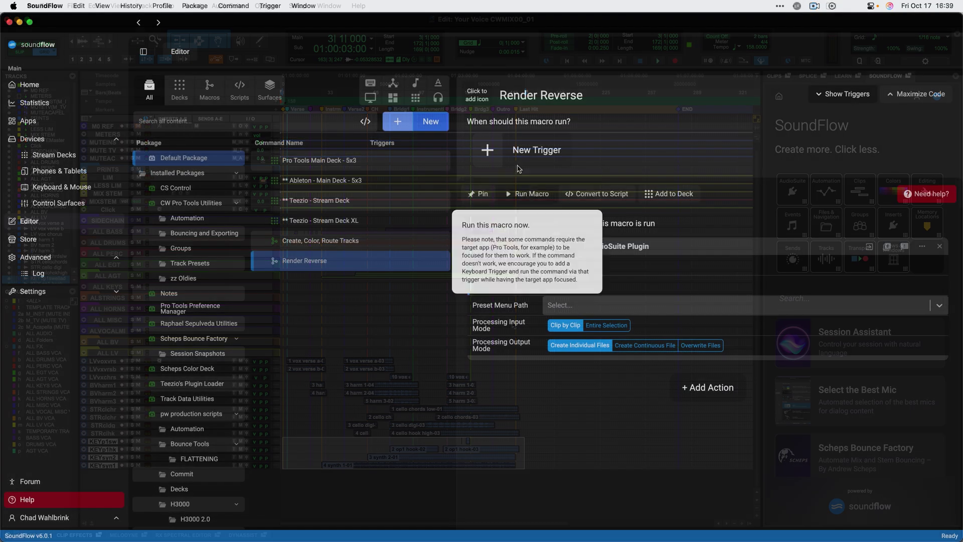
Add a Ctrl+Alt+R keyboard trigger to the Render Reverse macro.
click(517, 149)
click(506, 183)
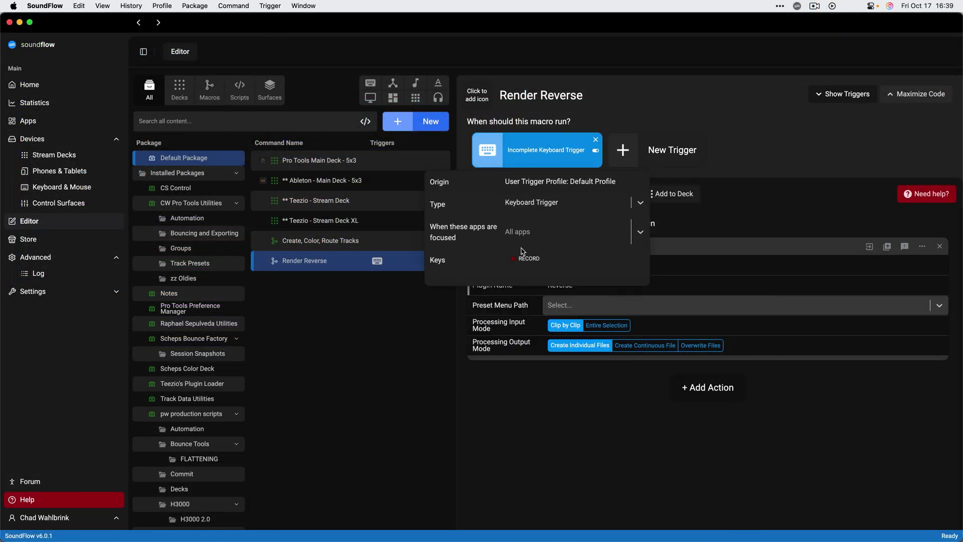
key(ctrl+alt+r)
Back in Pro Tools, run the reverse macro on the selected clip with Ctrl+Alt+R.
click(512, 398)
key(super+Tab)
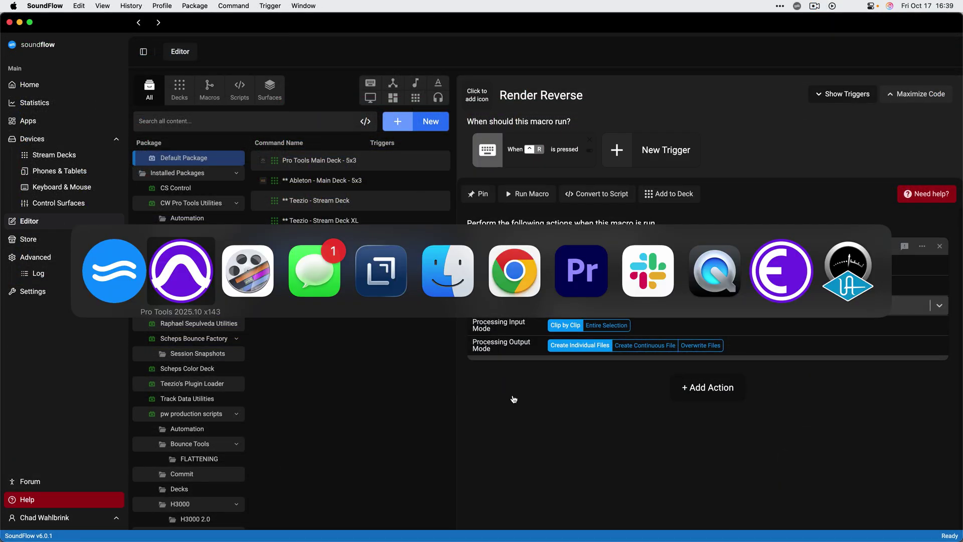
key(ctrl+alt+r)
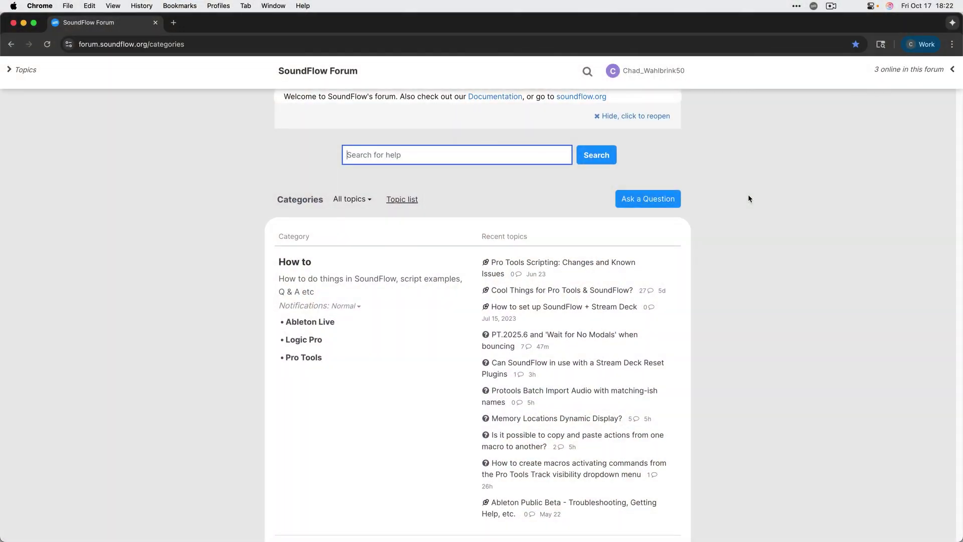
scroll(748, 199, down, 2)
scroll(748, 198, down, 2)
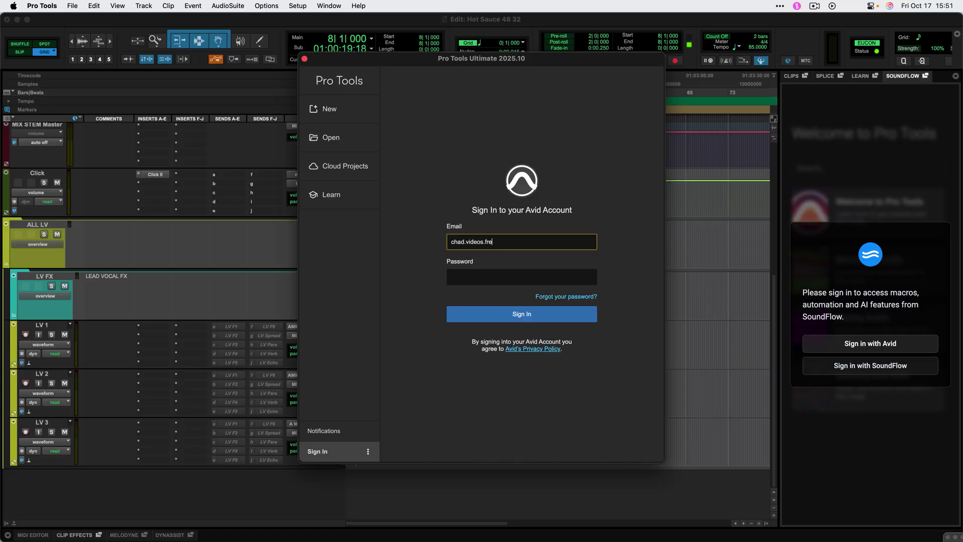
Submit the Avid sign-in and open the track's insert plugin windows, including Pro-MB on keys5-Piano2.
key(Return)
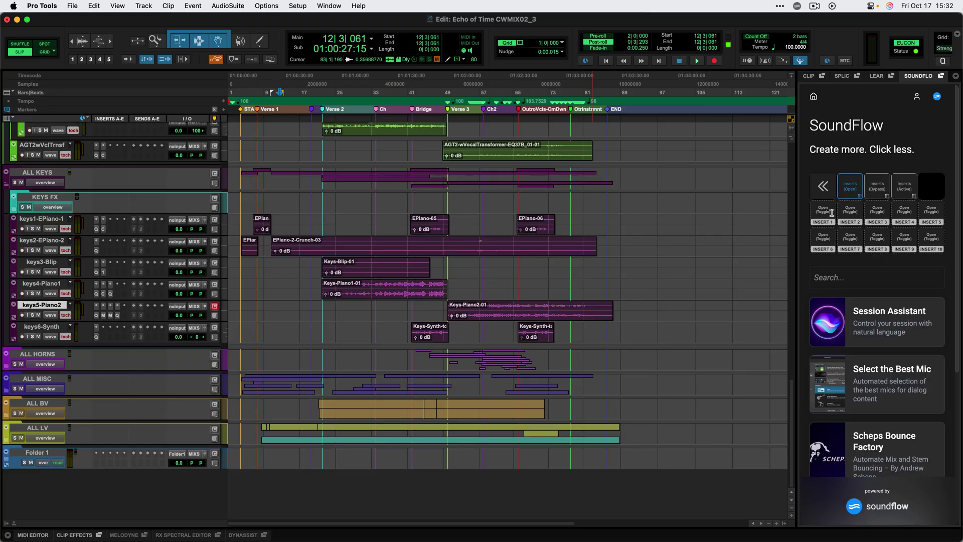
click(831, 212)
click(879, 211)
click(899, 214)
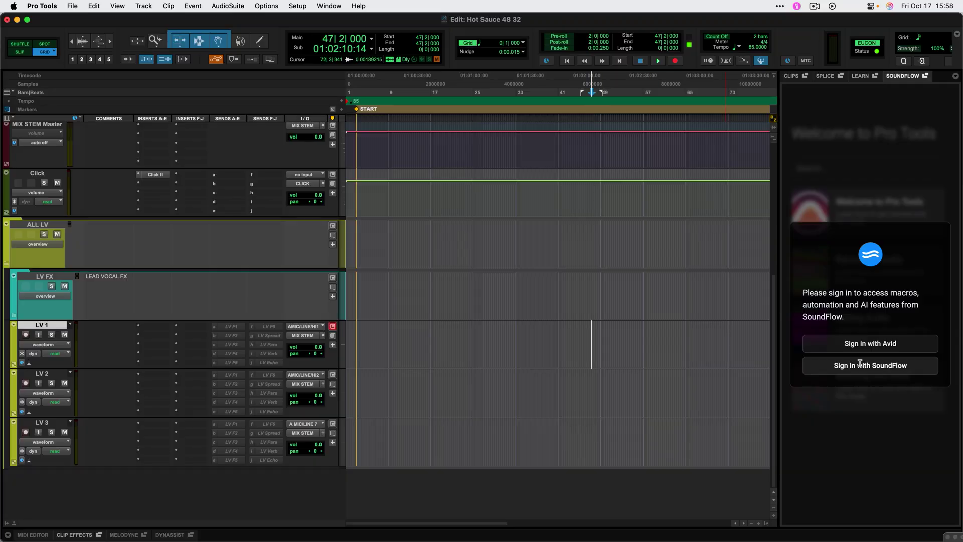
Sign in to SoundFlow with the account e-mail and password, then insert EchoBoy on LVtndmldyndp3.
click(859, 364)
key(Tab)
text(•••)
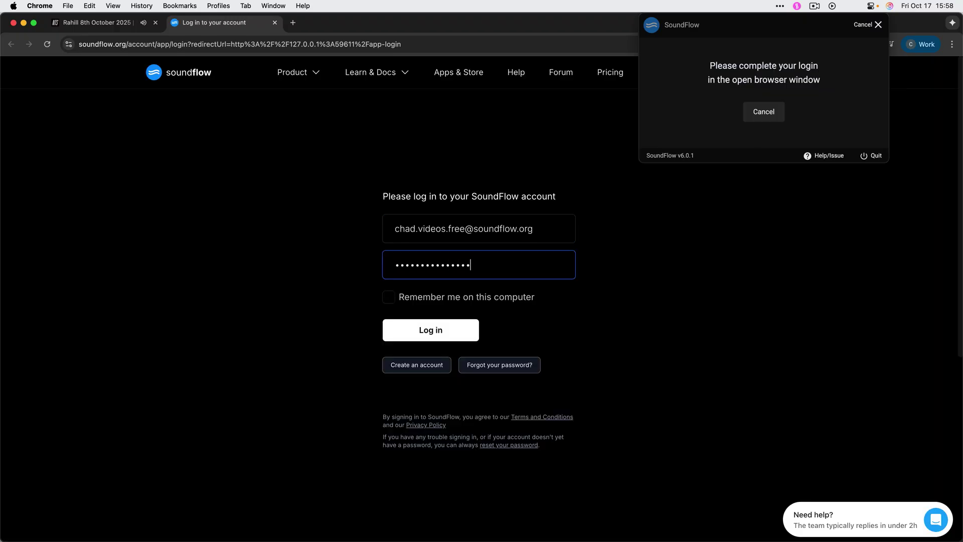
key(Return)
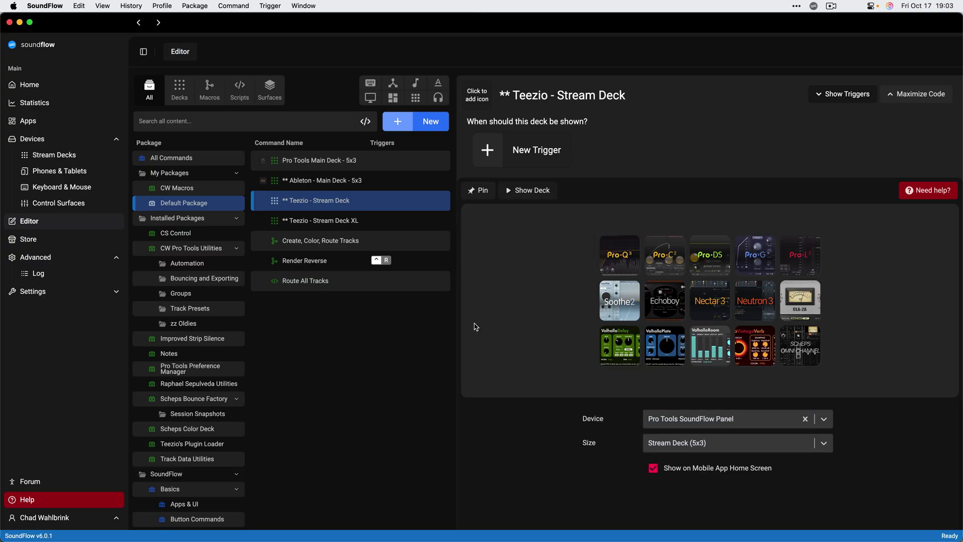
key(super+Tab)
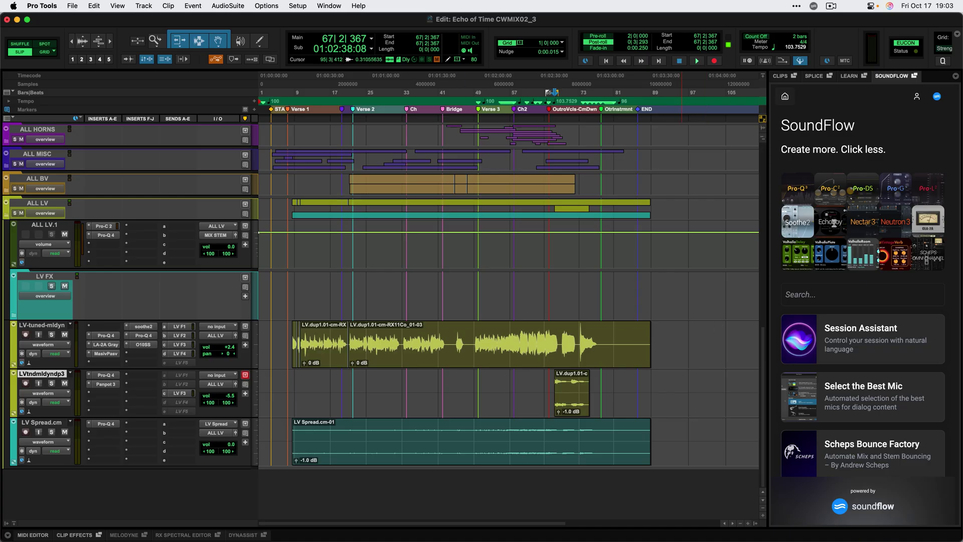
click(833, 224)
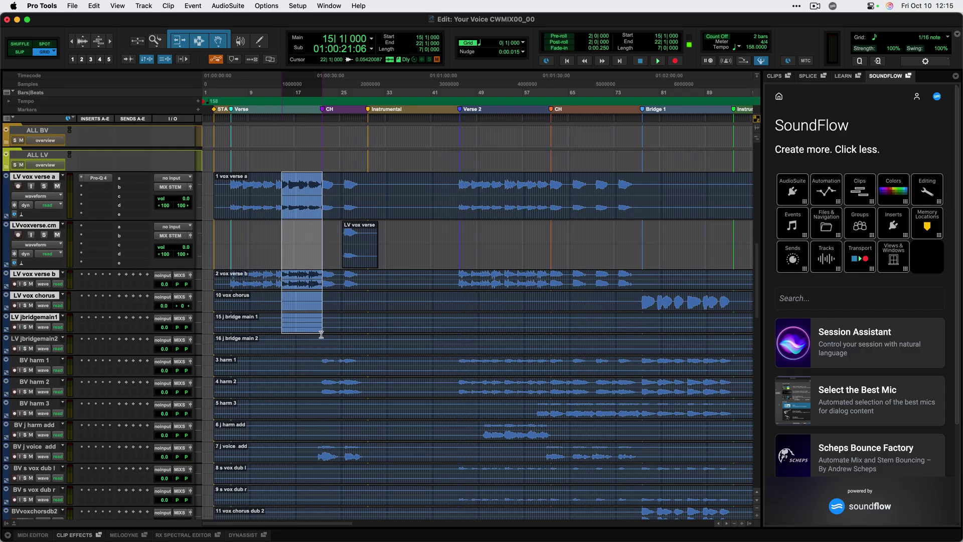
Colour the selected lead vocal clips yellow-green and the ag strum clips green from SoundFlow's colour tiles.
click(886, 195)
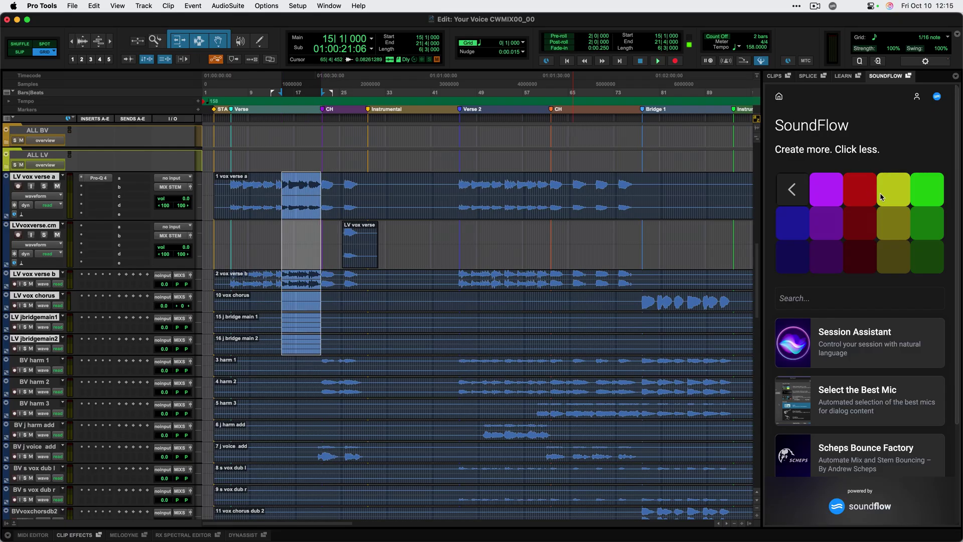
click(893, 195)
scroll(293, 404, down, 3)
drag(279, 361, 301, 425)
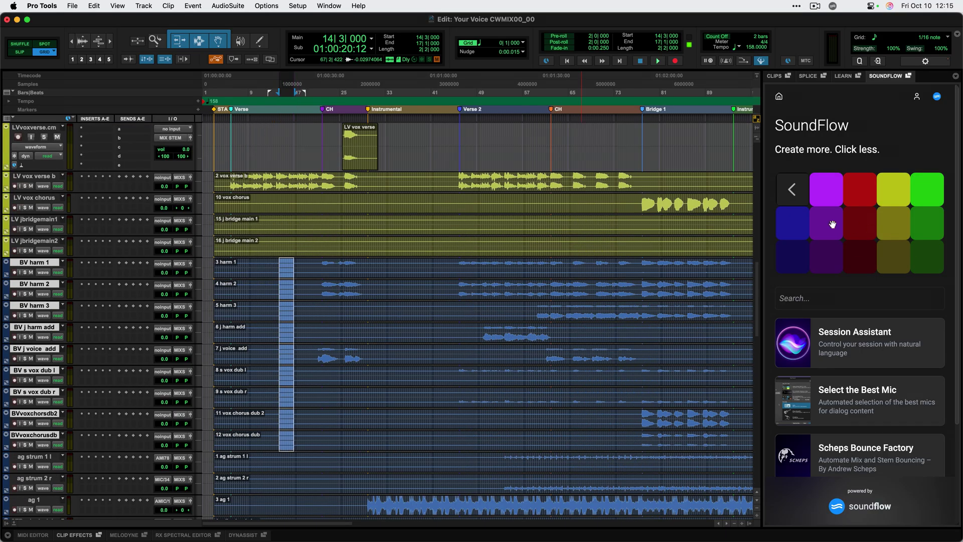
click(279, 468)
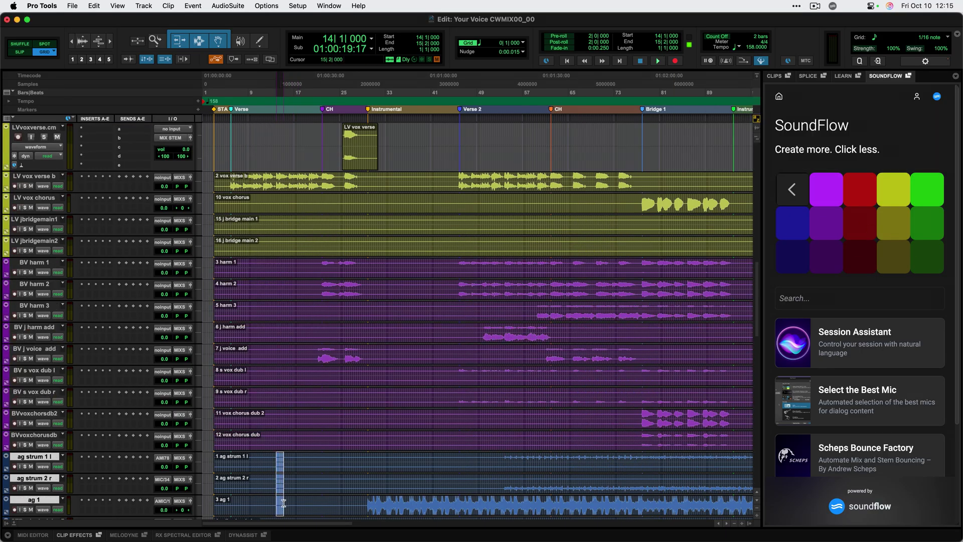
click(930, 220)
scroll(734, 198, up, 5)
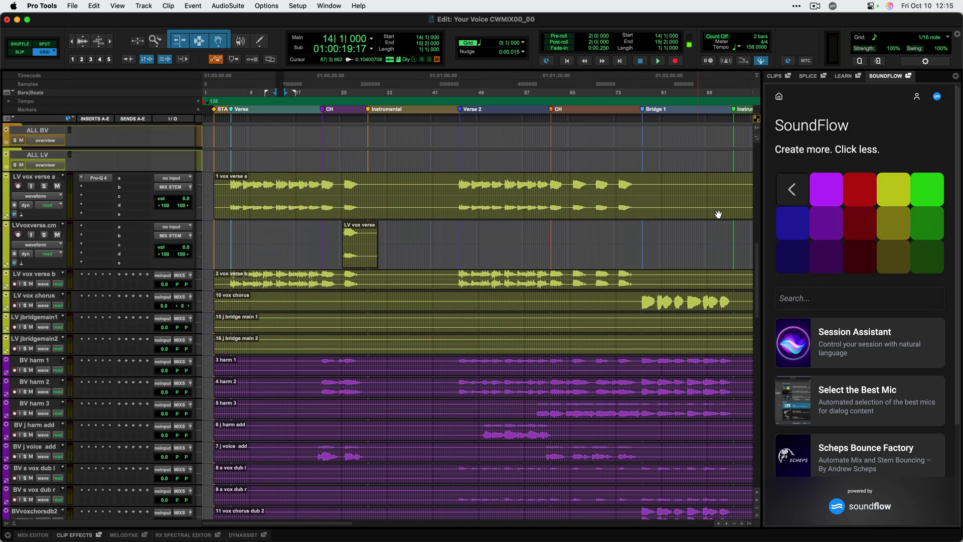
click(785, 190)
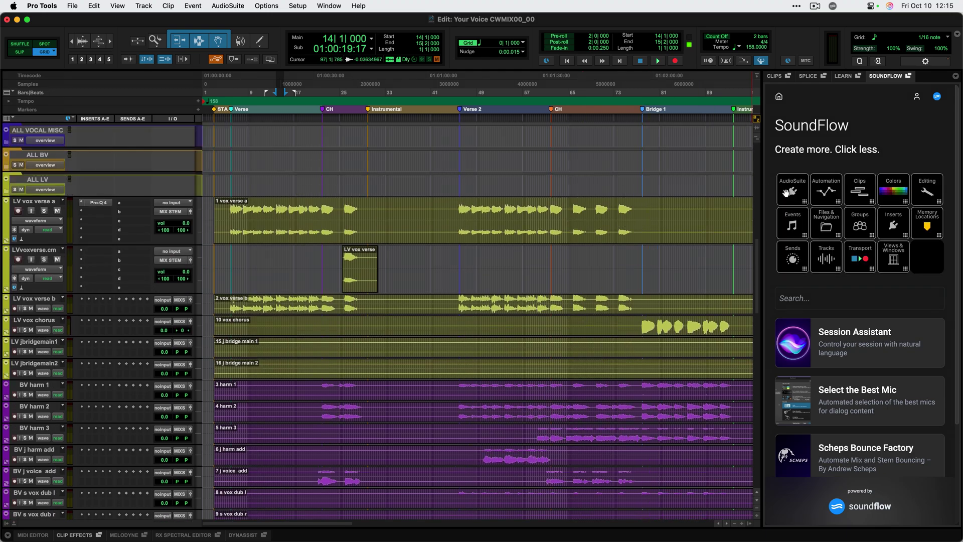
Open the Reverse AudioSuite plugin, switch it to EQ3 7-Band, then close that window.
click(790, 192)
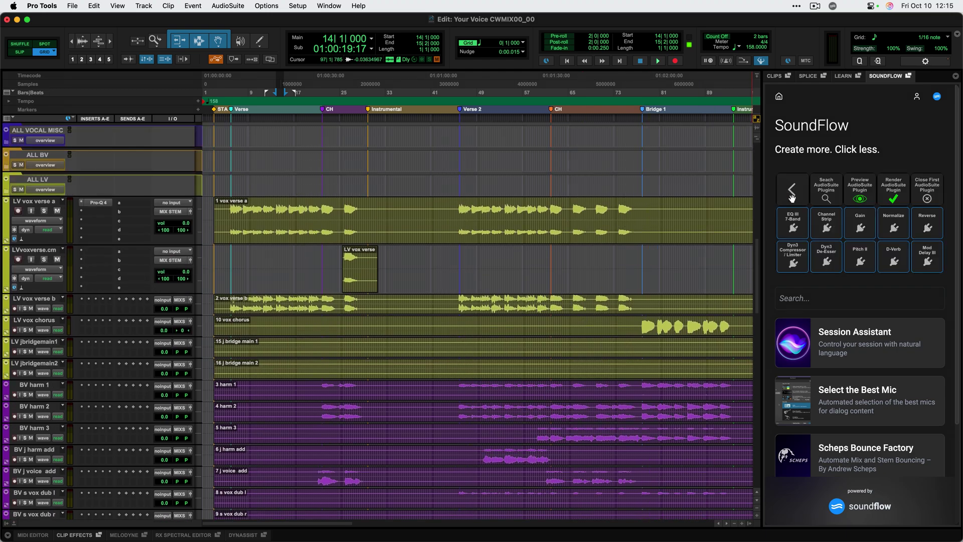
click(920, 227)
click(801, 229)
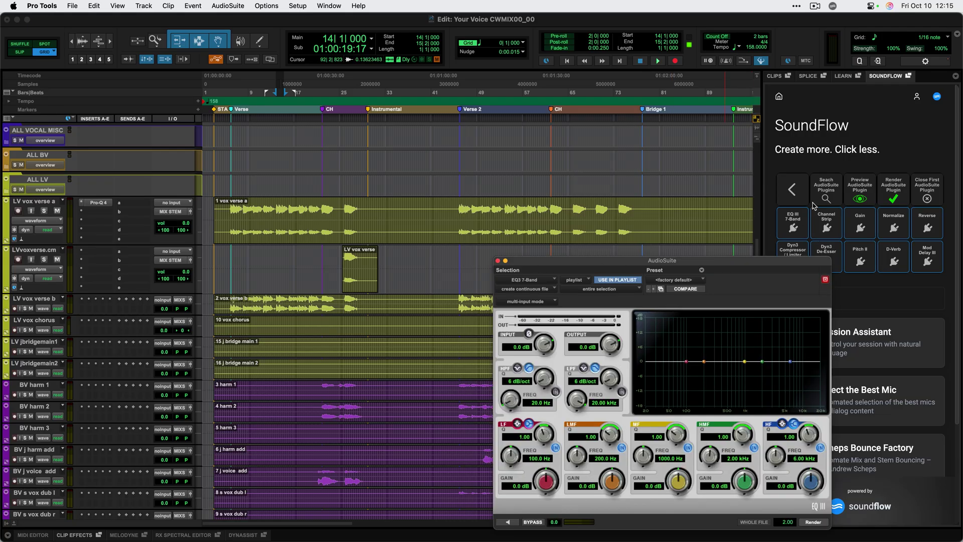
click(499, 261)
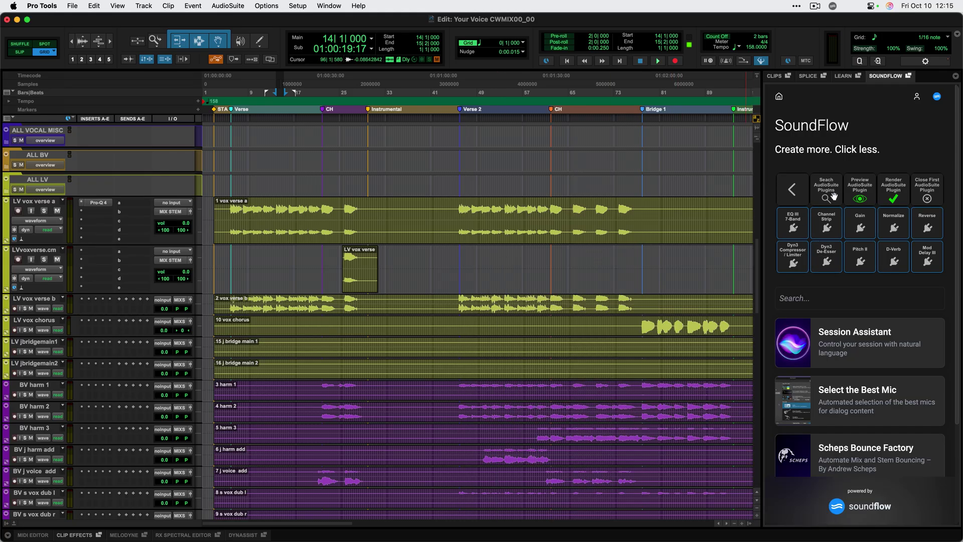
Render ValhallaVintageVerb onto the LV vox verse clip, extending the selection past its end for the tail.
click(834, 195)
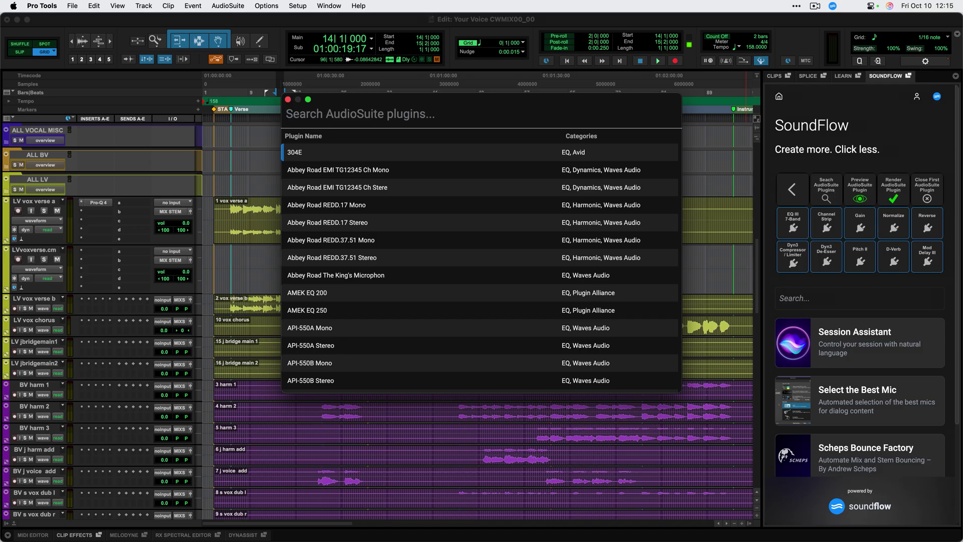
text(vintageverb)
key(Return)
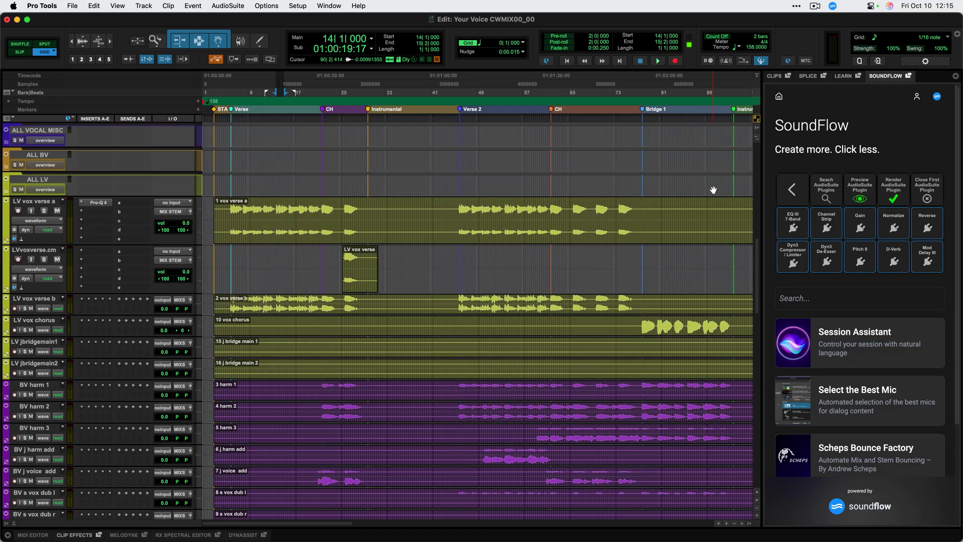
double_click(360, 258)
shift+click(414, 261)
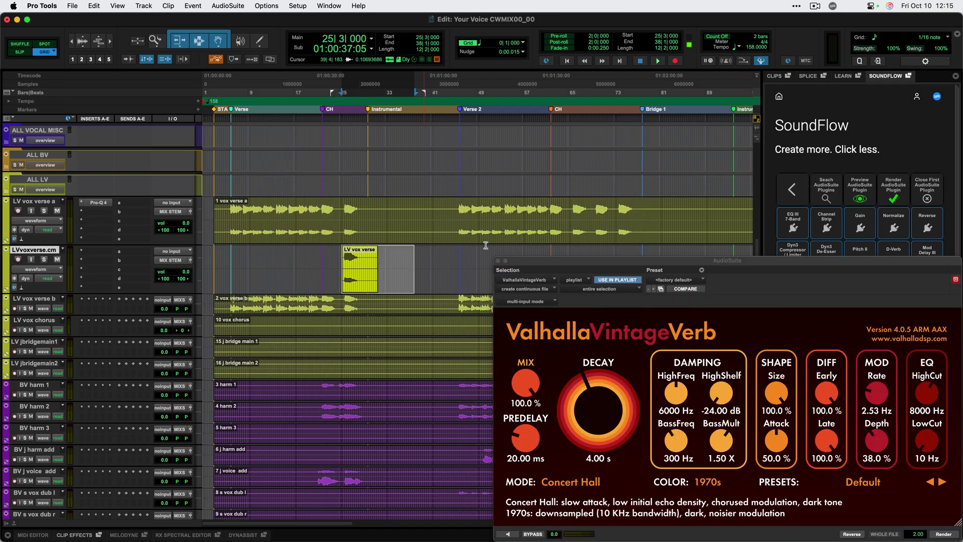
click(893, 195)
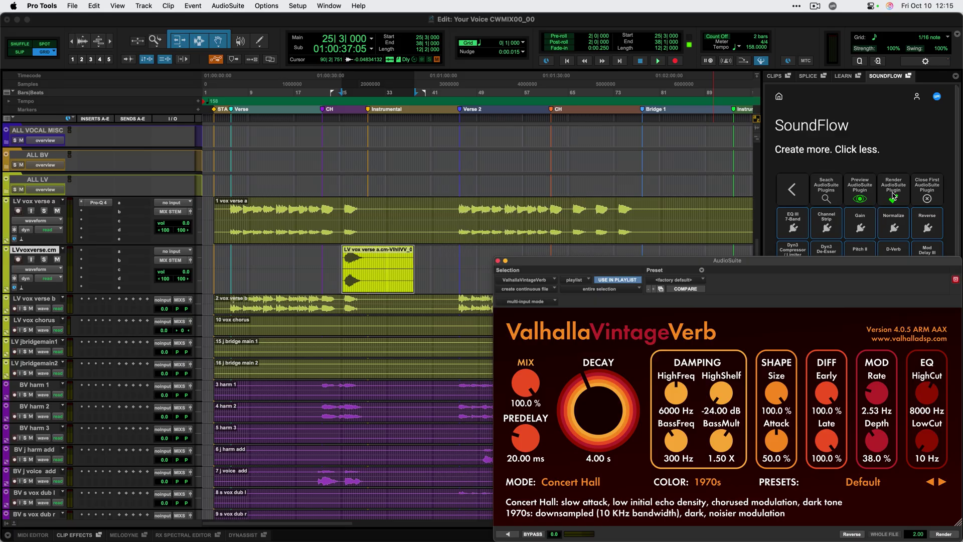
click(498, 261)
Set all tracks to touch automation, select bars 5–31 on vox verse a, and enable automation preview.
click(798, 191)
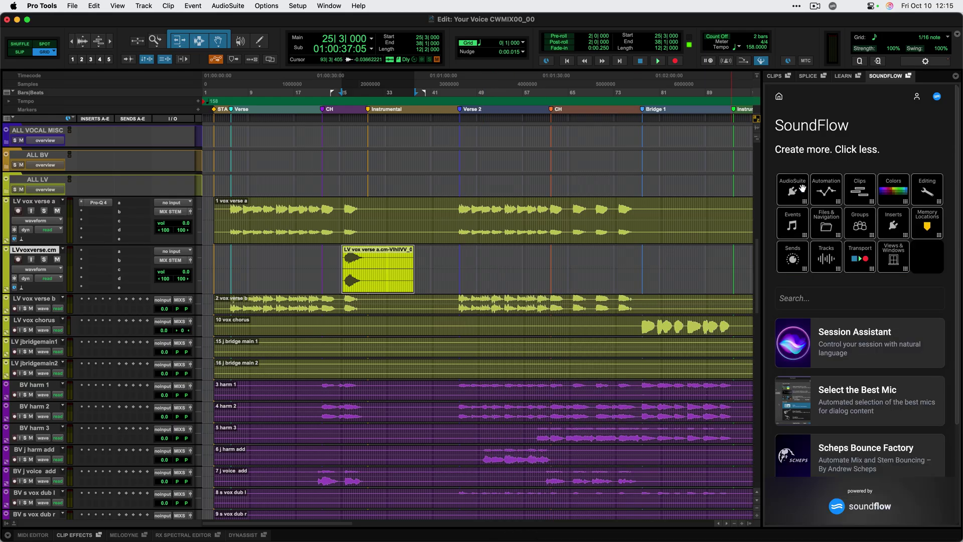
click(830, 192)
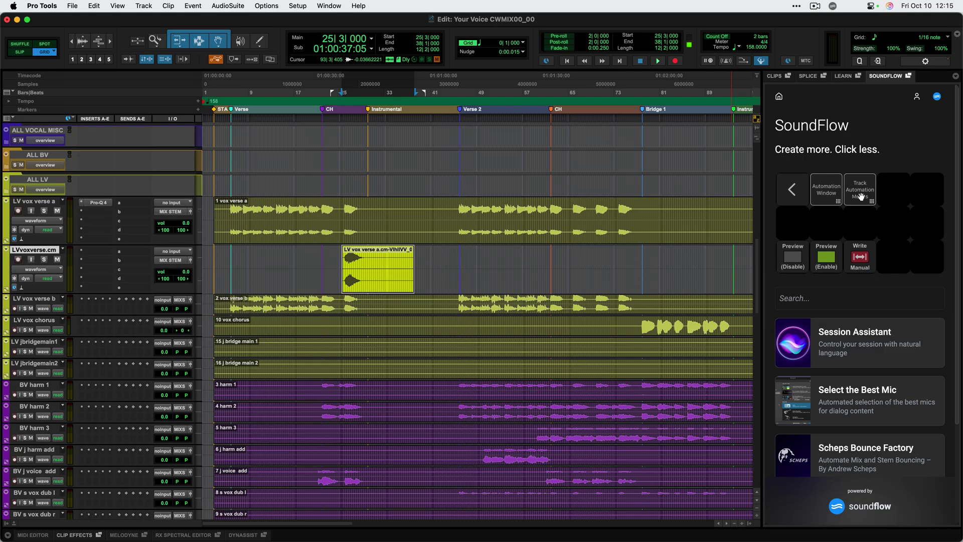
click(860, 196)
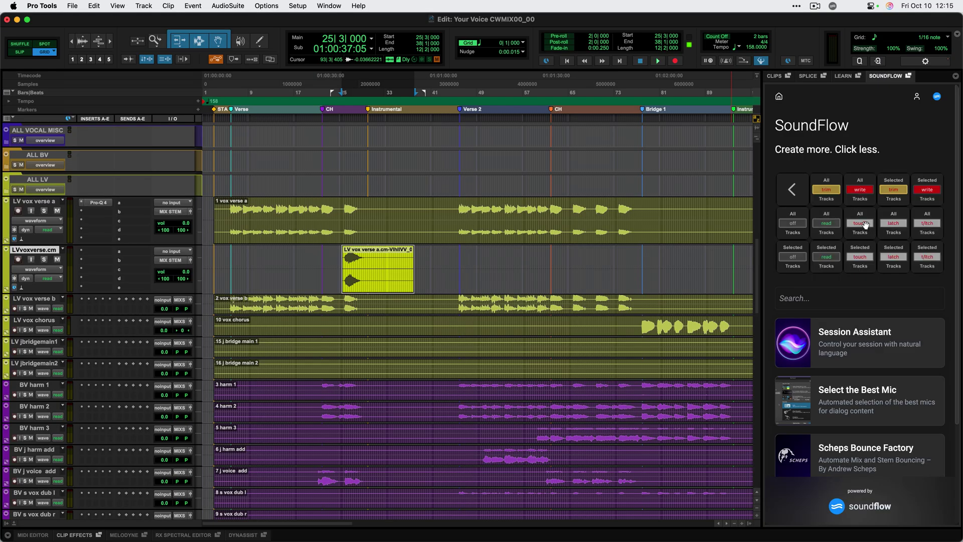
click(861, 223)
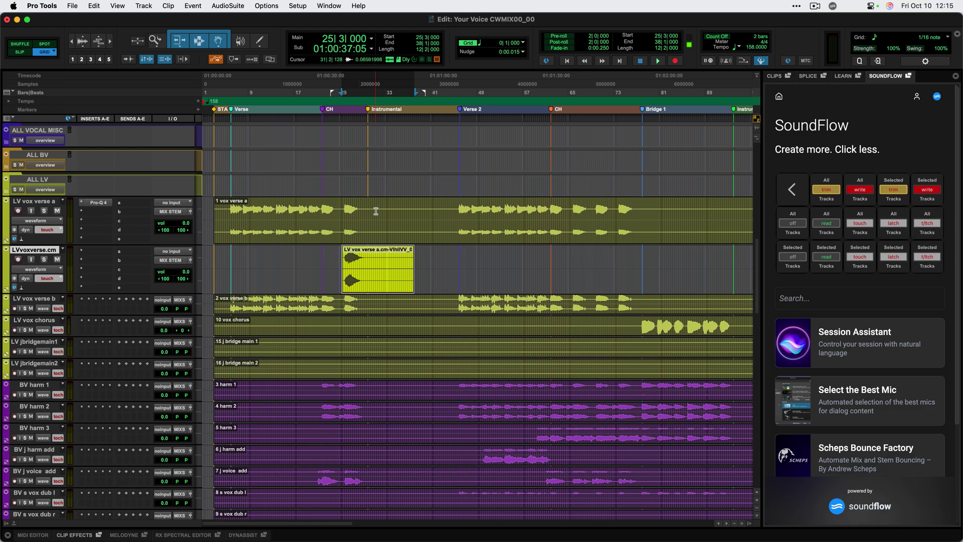
drag(375, 211, 225, 211)
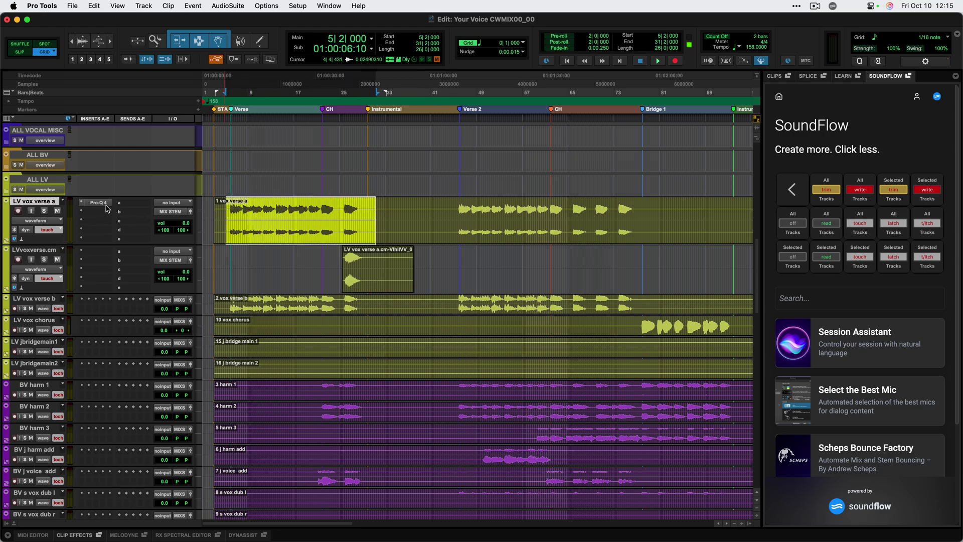
click(794, 189)
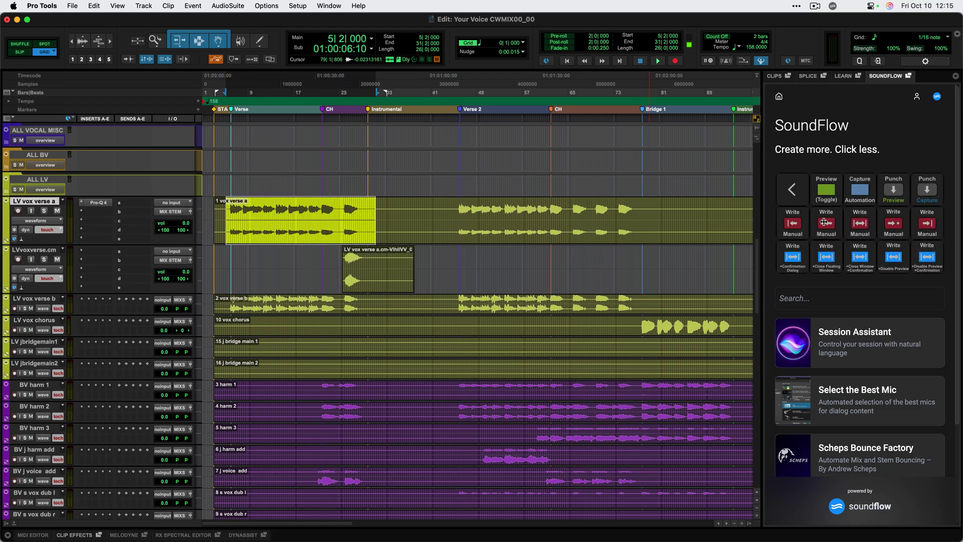
click(826, 190)
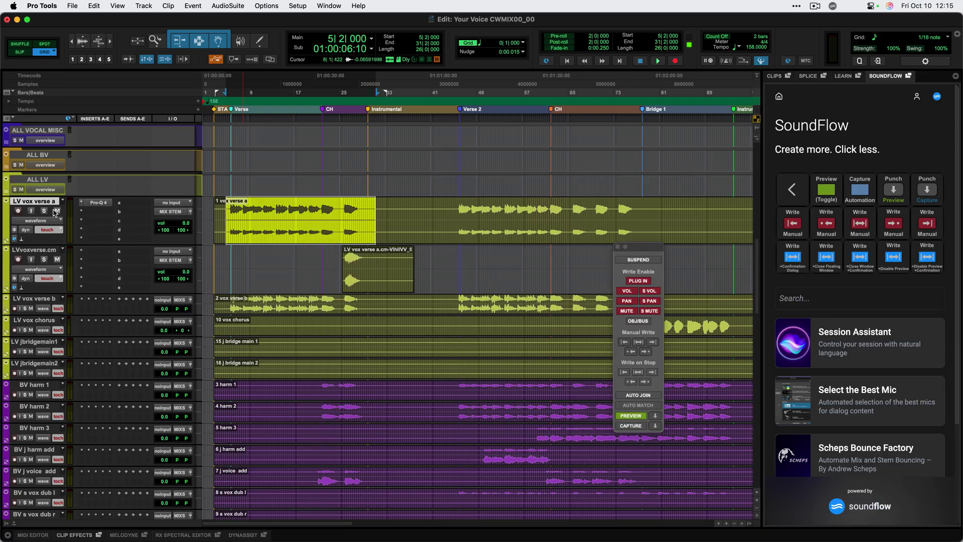
Raise the Pro-Q 4 bands on LV vox verse a around 300 Hz, then turn off automation capture.
click(98, 202)
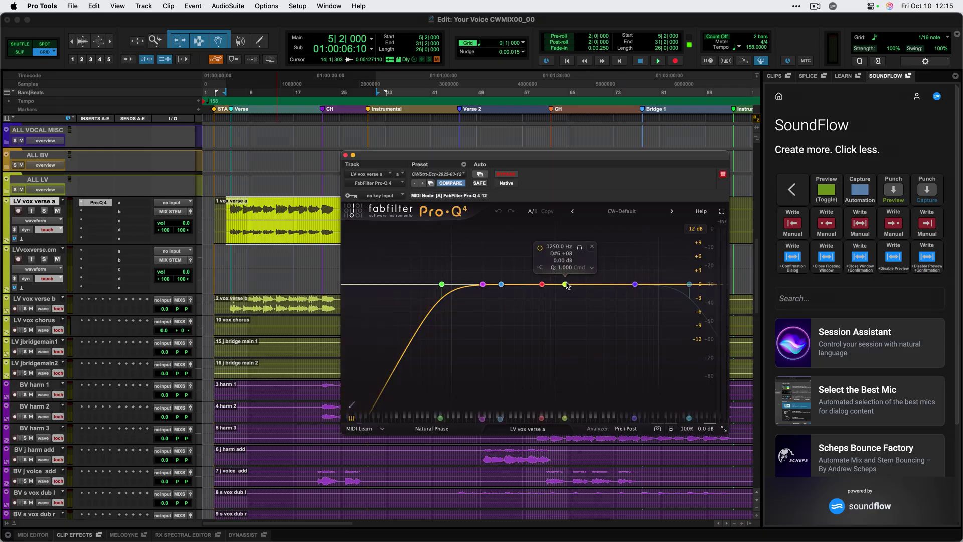
drag(566, 286, 549, 277)
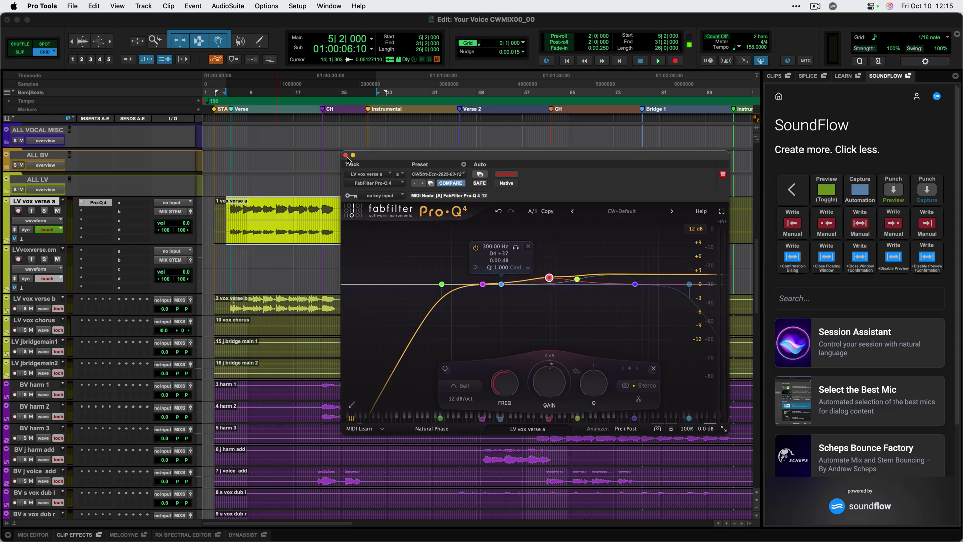
drag(345, 157, 179, 207)
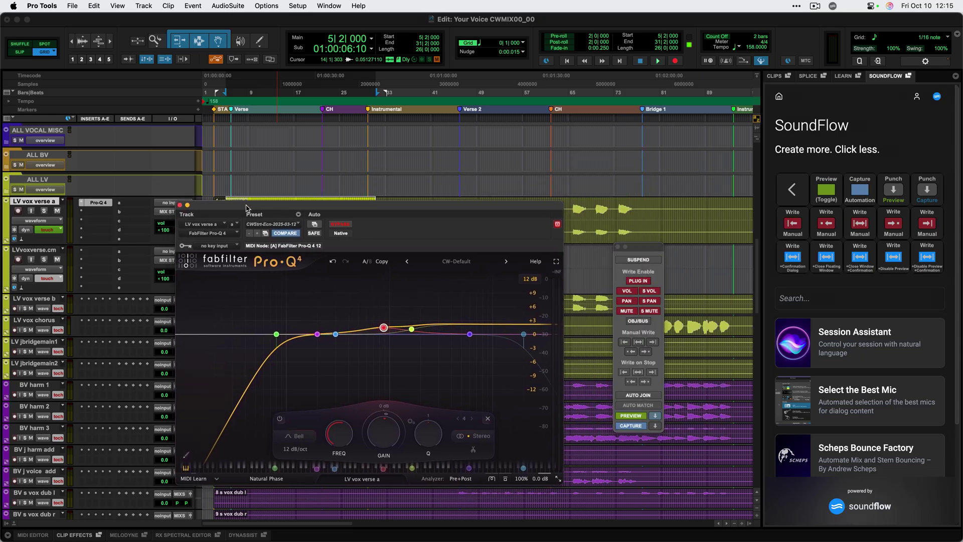
click(803, 260)
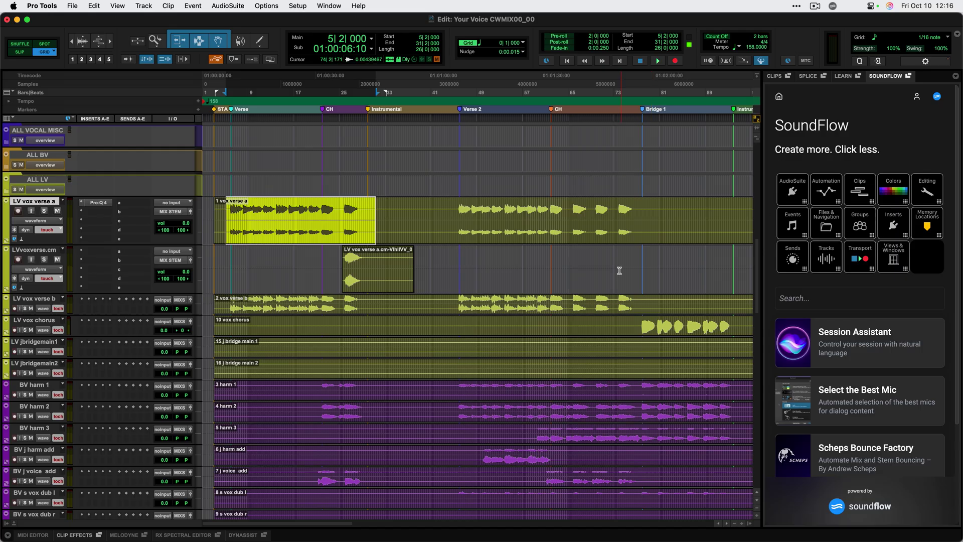
Move LV vox verse b directly under verse a and temp-group the two verse tracks.
click(175, 212)
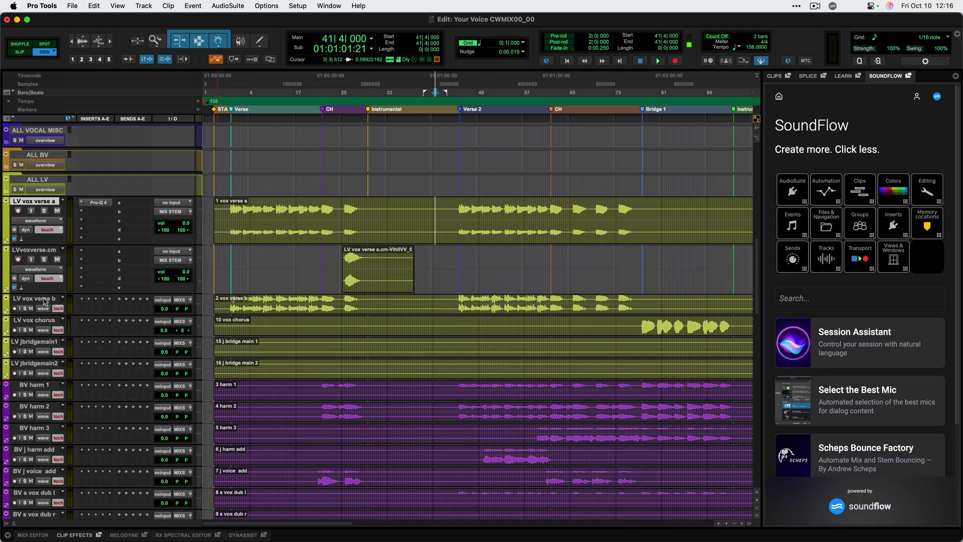
drag(43, 299, 43, 251)
drag(284, 220, 298, 253)
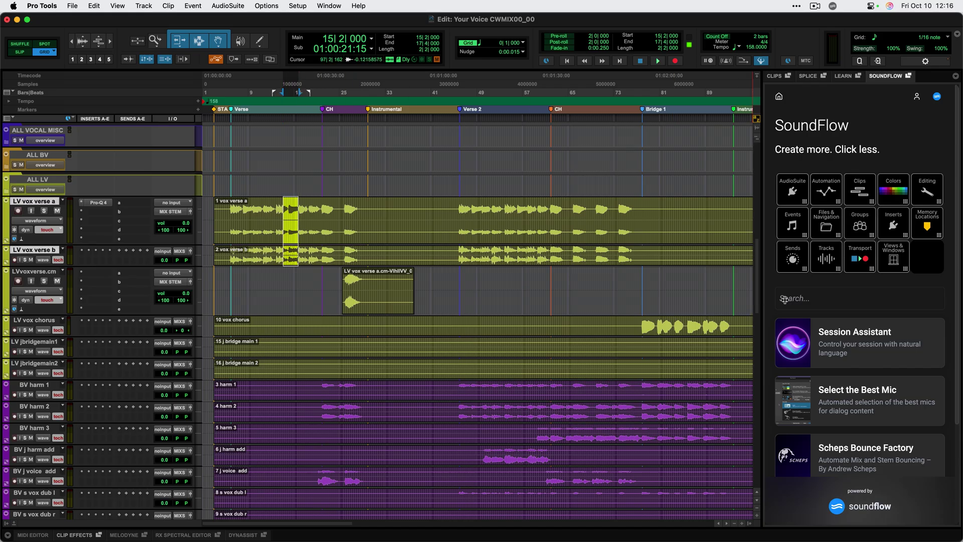
click(802, 295)
text(temp group)
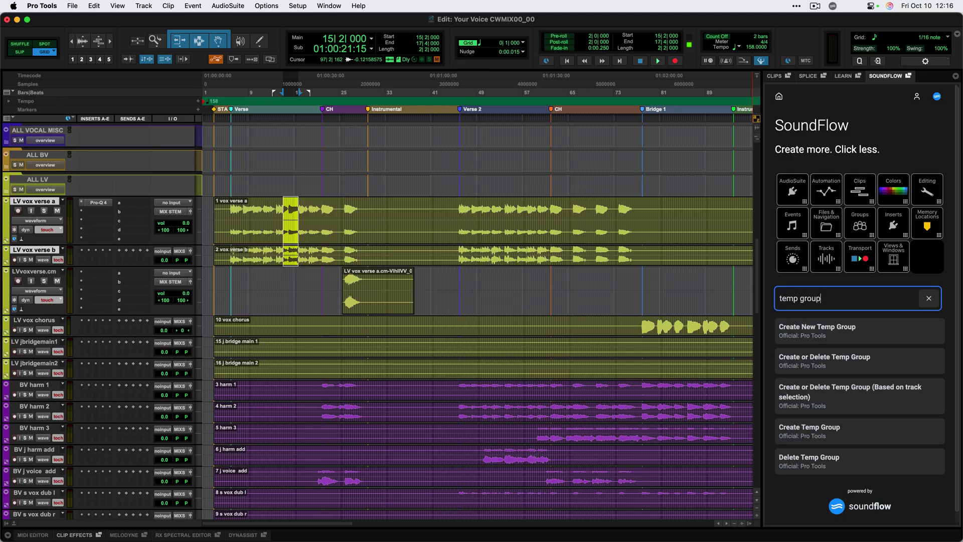
click(839, 363)
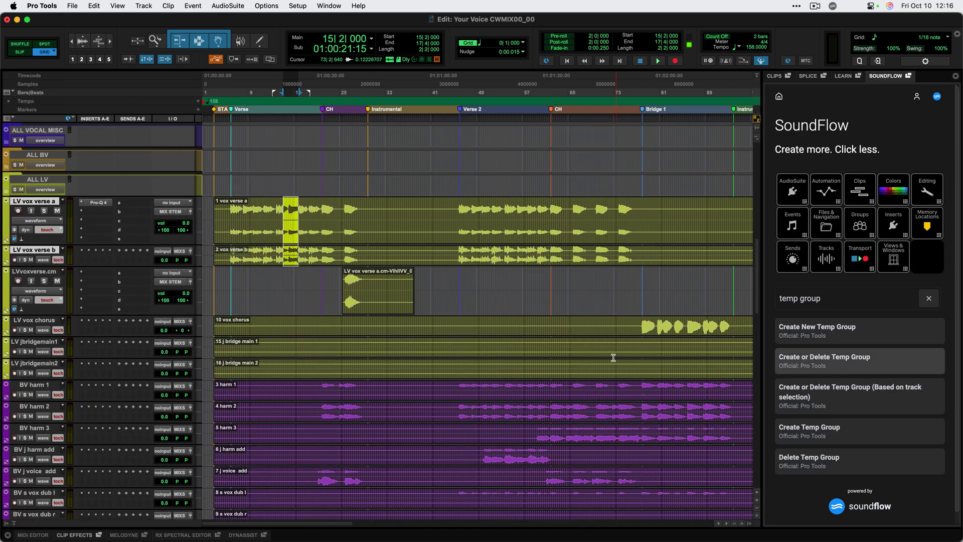
Split both verse clips at 29|2, remove the audio up to bar 44, and split at 77|4.
click(417, 206)
click(368, 206)
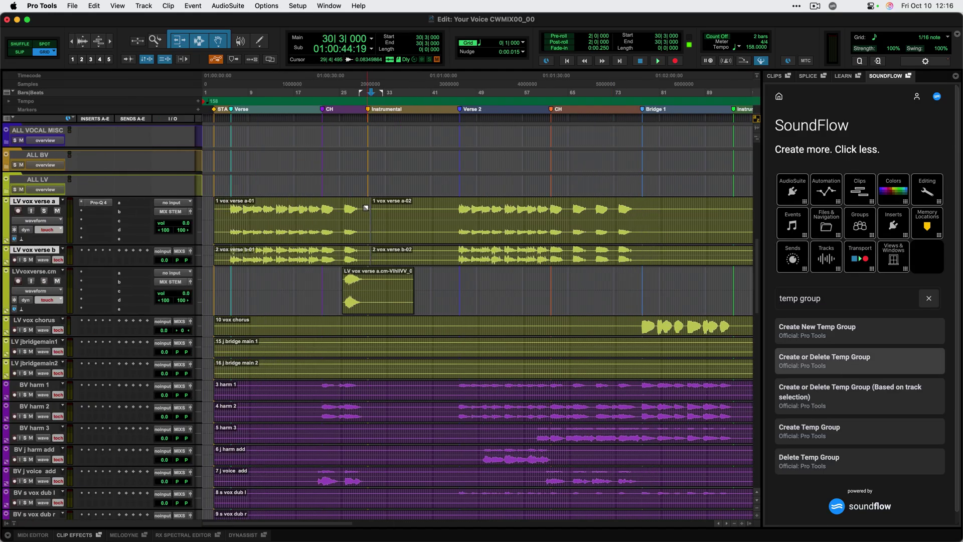
key(super+e)
drag(448, 206, 455, 205)
key(a)
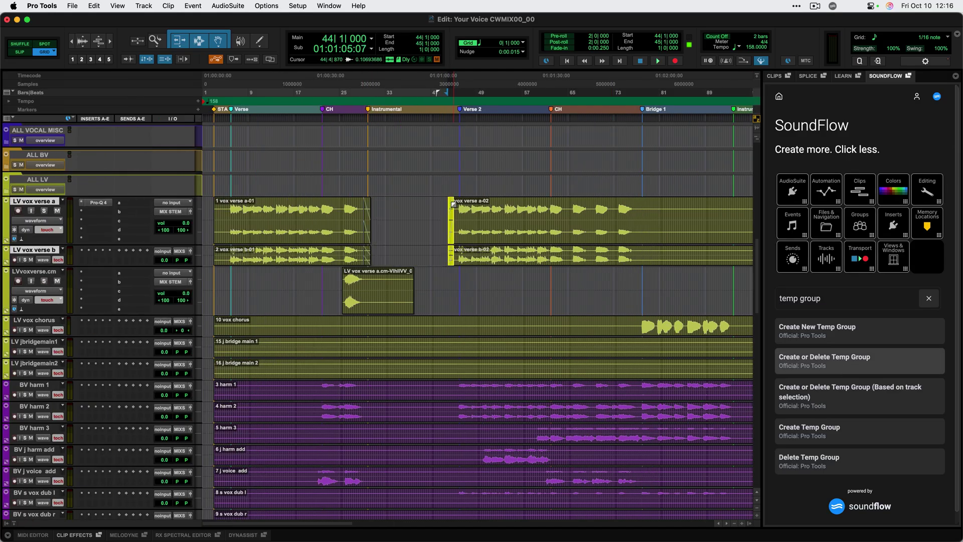
drag(641, 215, 645, 215)
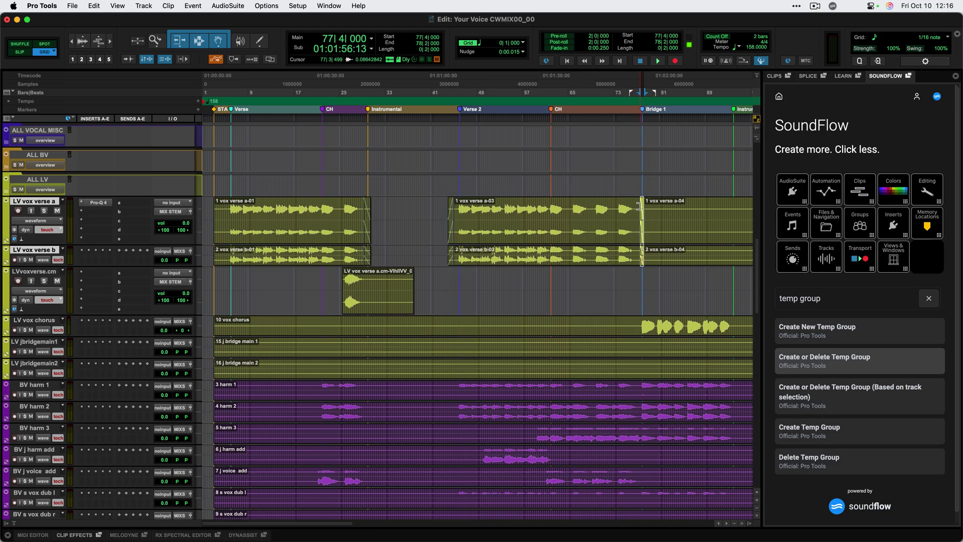
key(super+e)
Delete the verse clips after bar 78, remove the temporary group, and select only LV vox verse b.
scroll(650, 212, right, 2)
scroll(650, 213, right, 15)
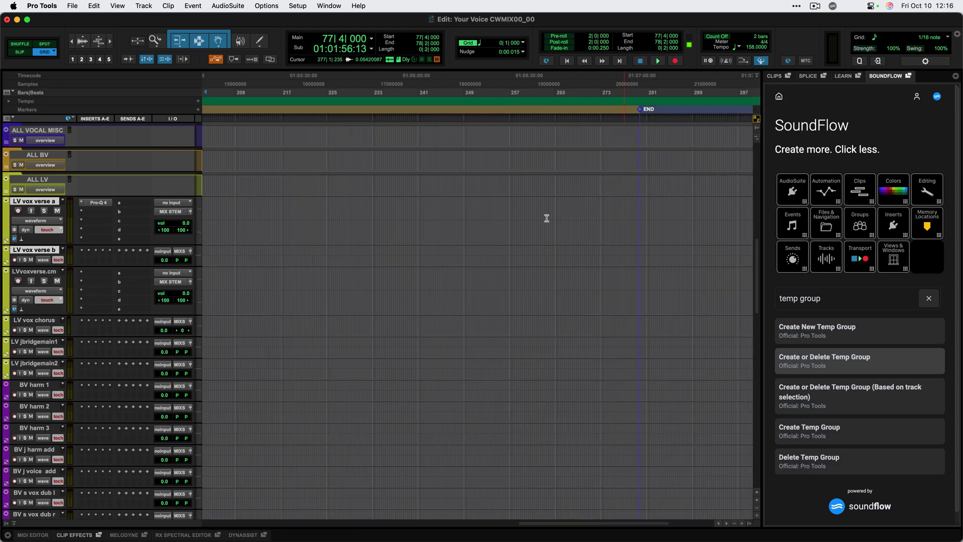
scroll(501, 228, up, 1)
scroll(502, 228, left, 14)
click(512, 260)
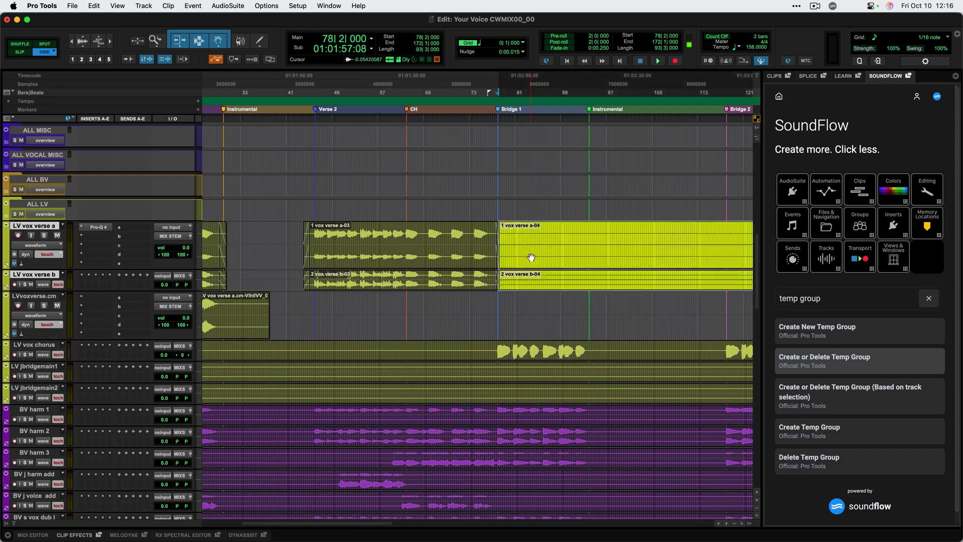
key(Delete)
scroll(512, 260, left, 5)
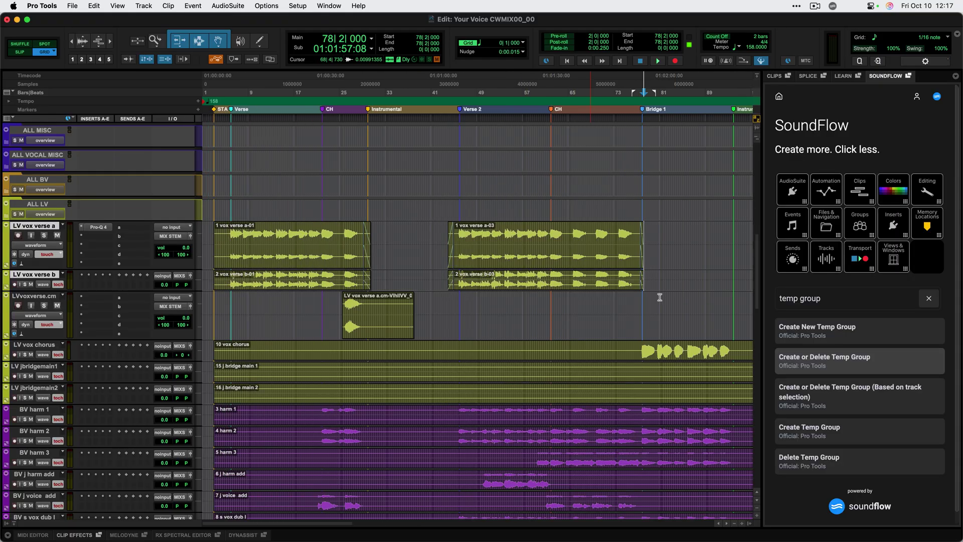
click(817, 359)
click(661, 235)
click(655, 275)
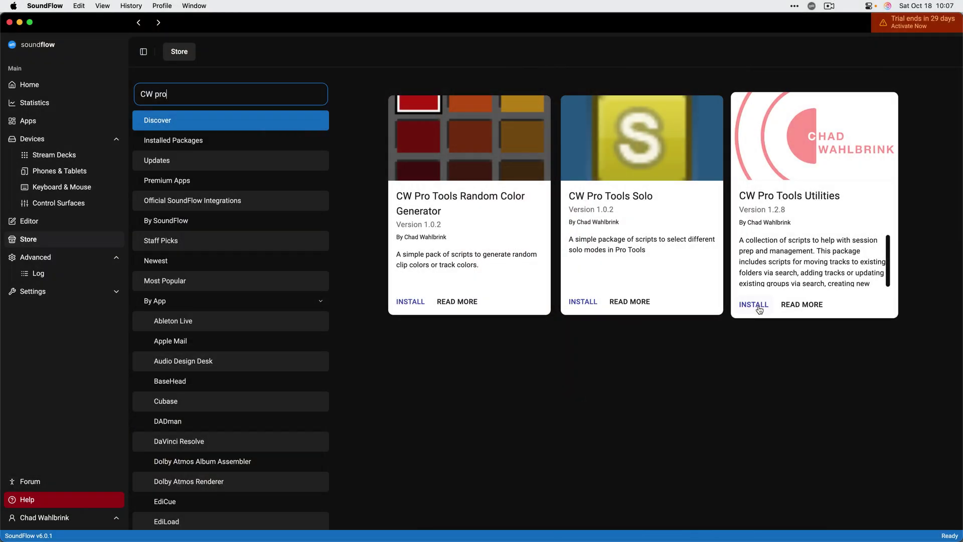
Install the CW Pro Tools Utilities package and go to its package commands.
click(759, 307)
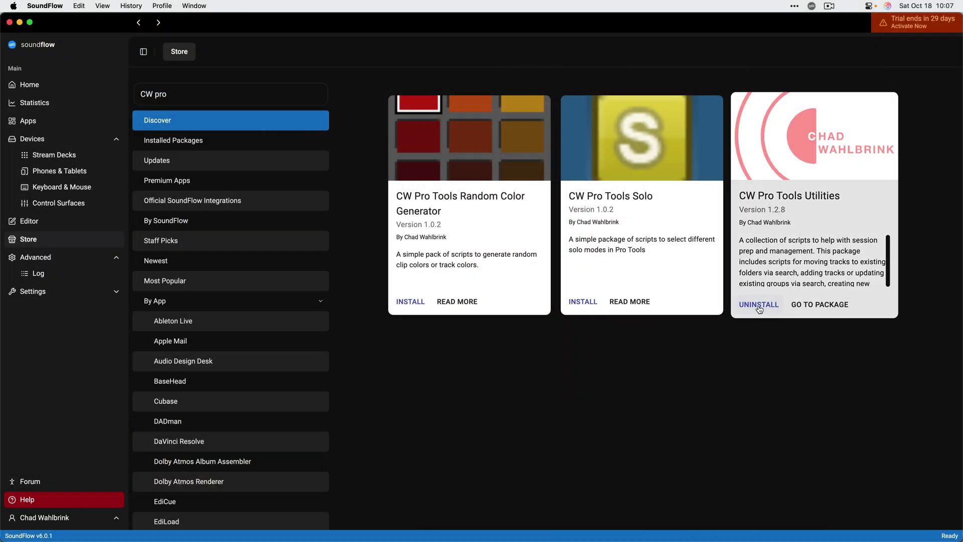
click(827, 307)
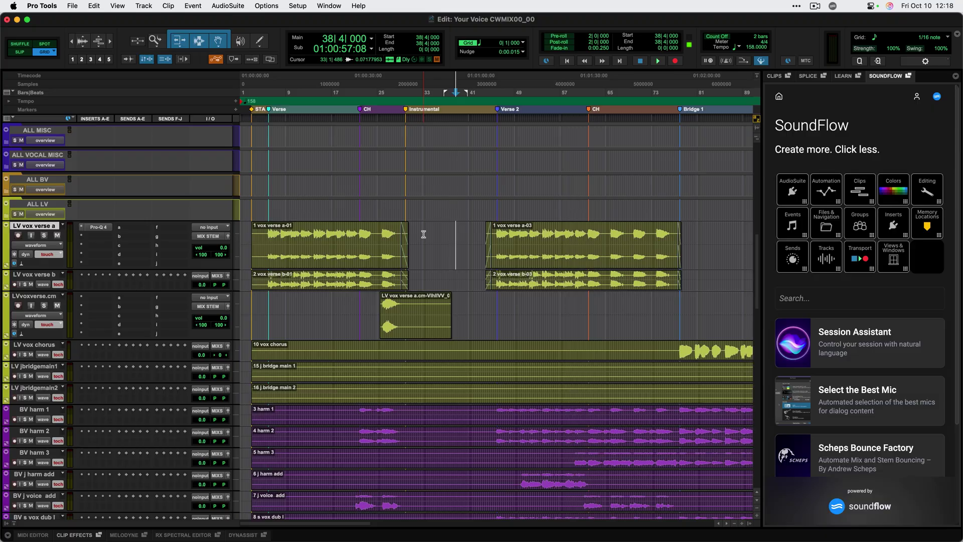
Select bars 34–41 on the vocal tracks and recall the 'lv sends' track preset via Load Track Preset.
drag(447, 287, 470, 401)
click(829, 304)
text(load )
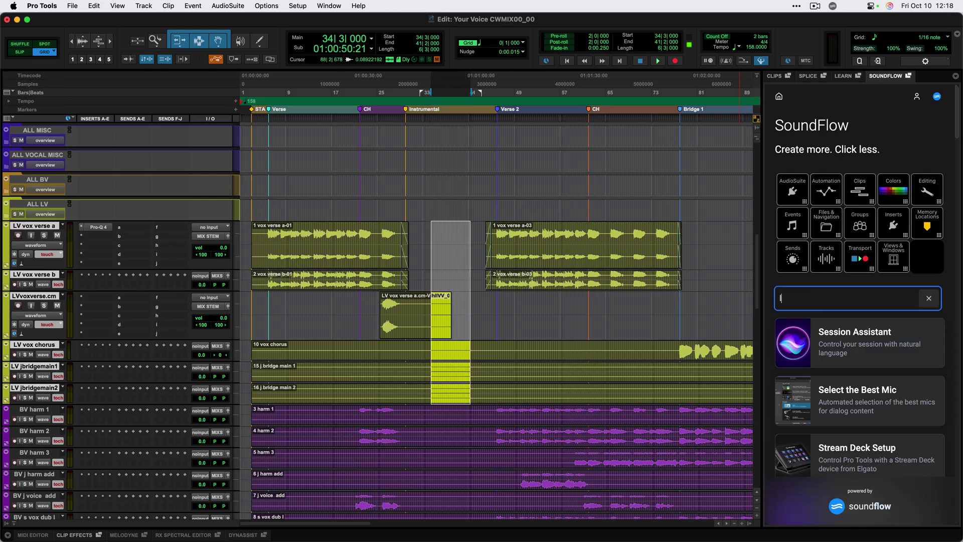
text(track pre)
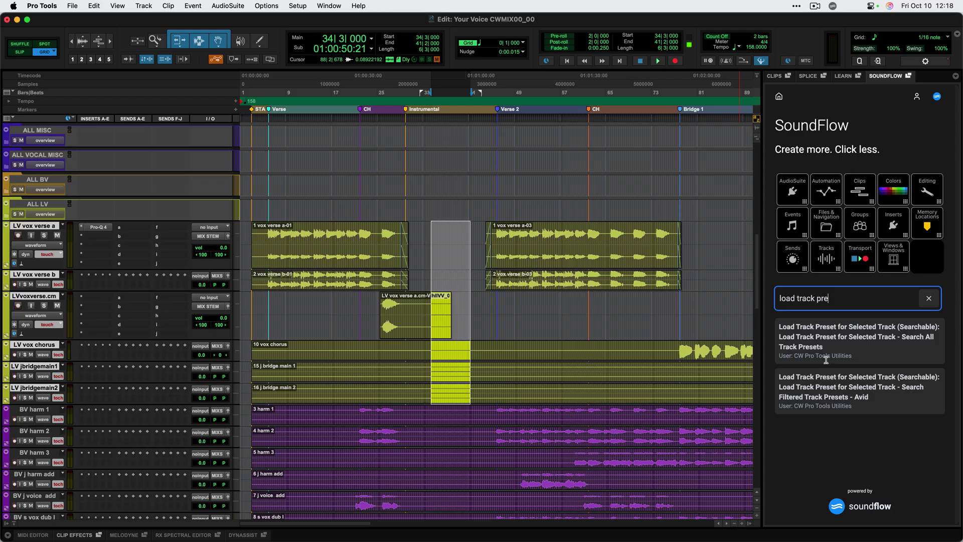
click(855, 345)
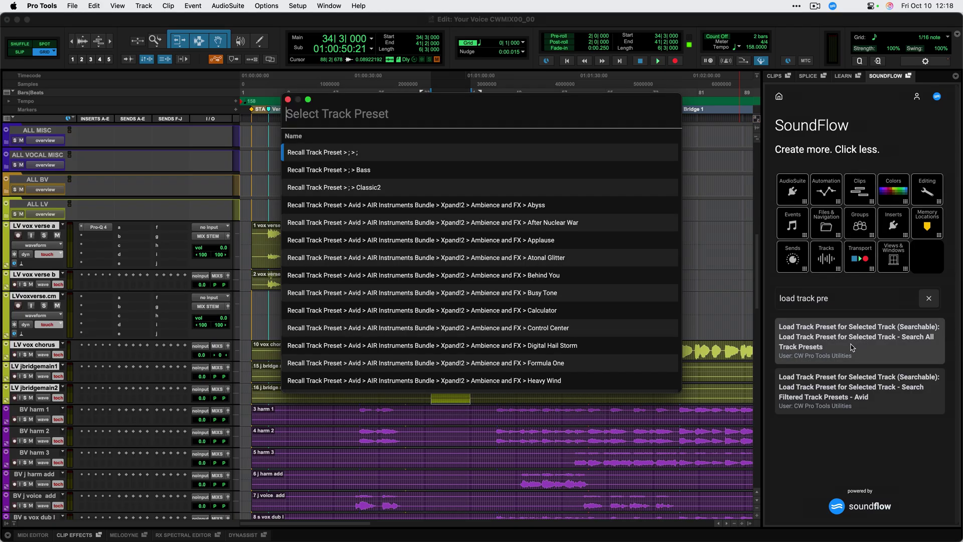
text(lv sends)
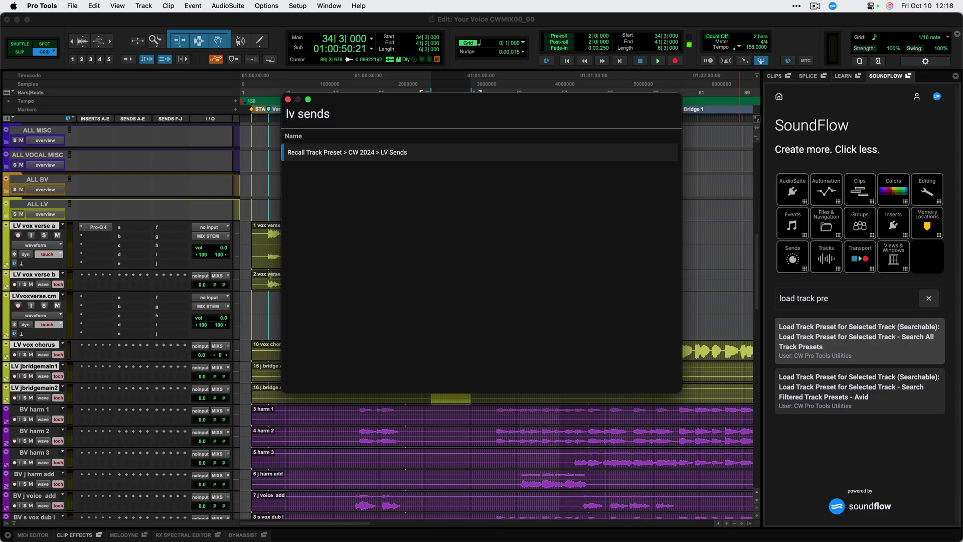
key(Return)
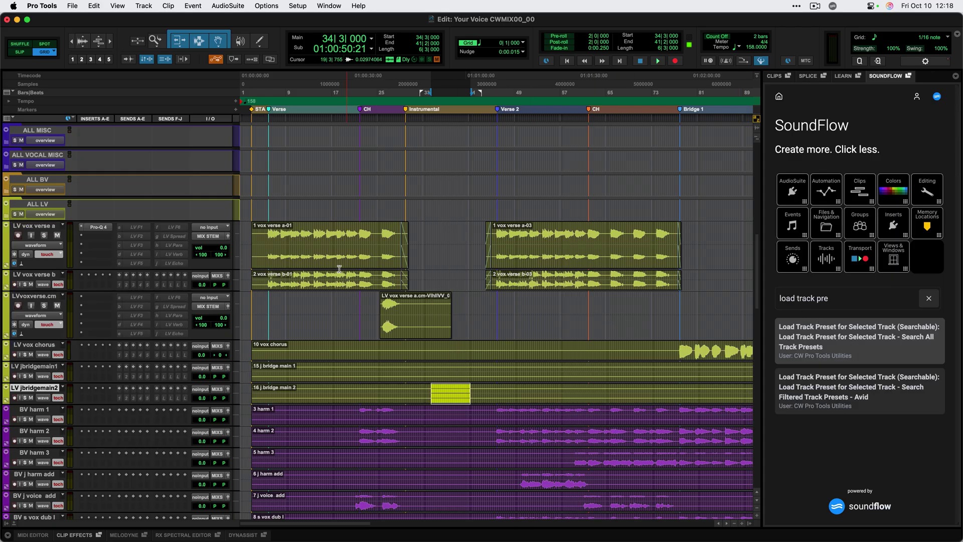
Activate the LV Para, LV Verb and LV Echo sends on LV vox verse a.
ctrl+super+click(177, 246)
ctrl+super+click(180, 254)
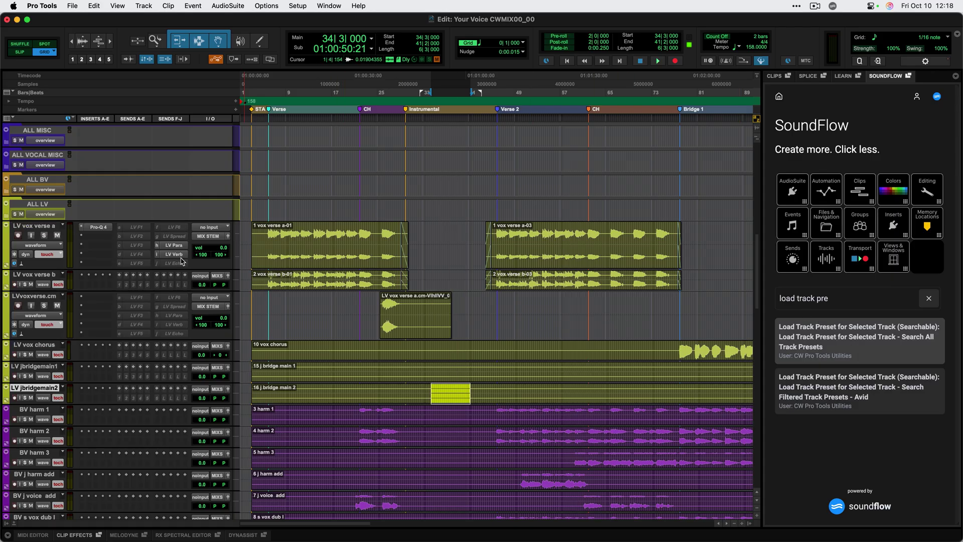
ctrl+super+click(183, 264)
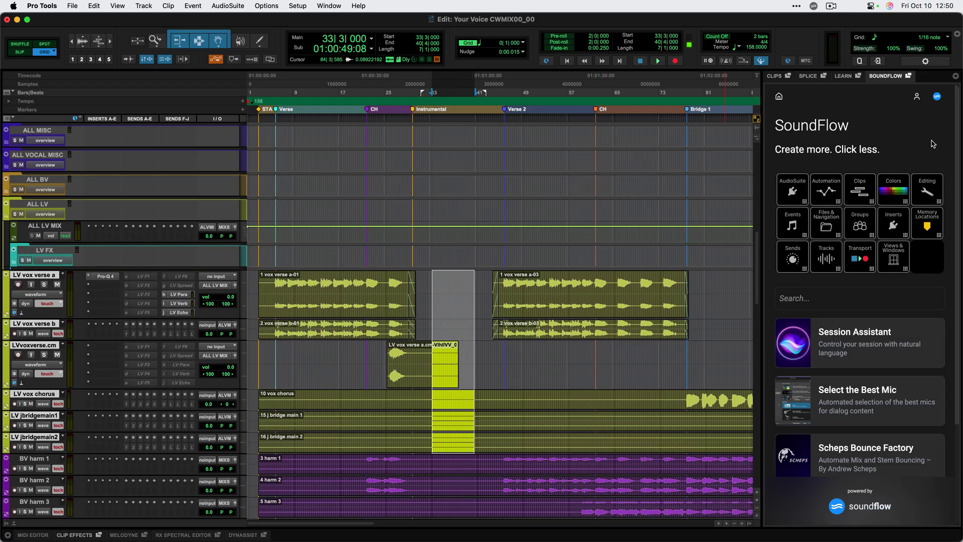
Choose Open SoundFlow from the SoundFlow panel's icon menu to show the app's Home page.
click(937, 97)
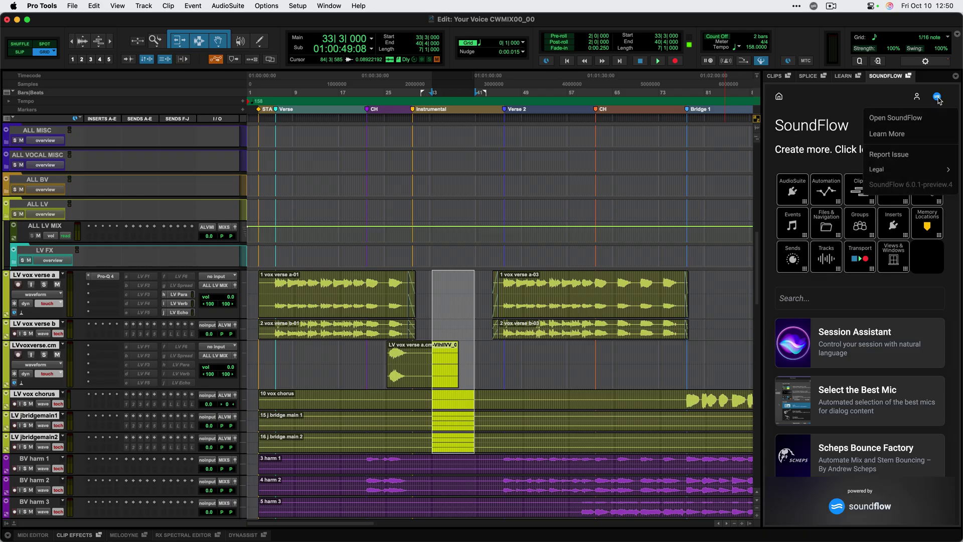
click(902, 119)
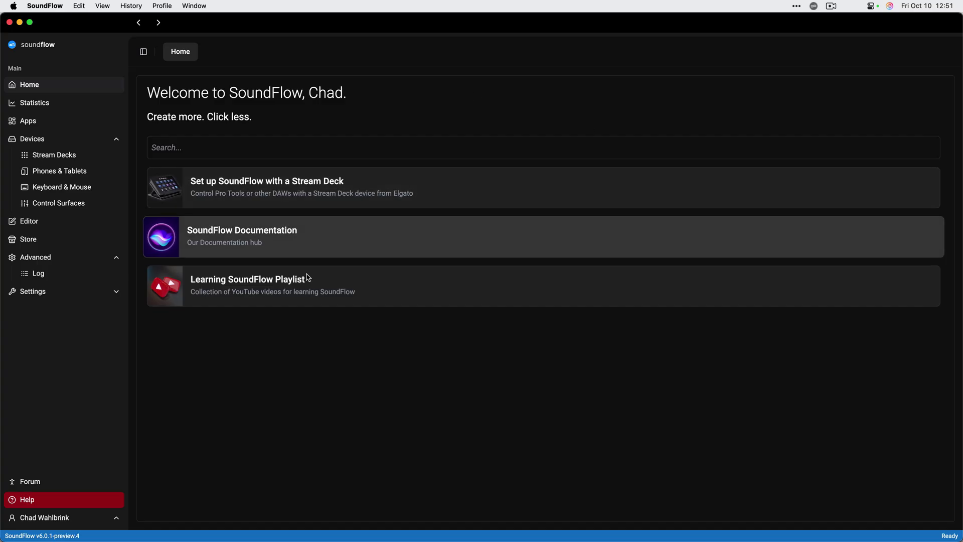
Show Select Track Output (Search) from the Track Input, Output & Pan package and begin a new trigger.
click(80, 224)
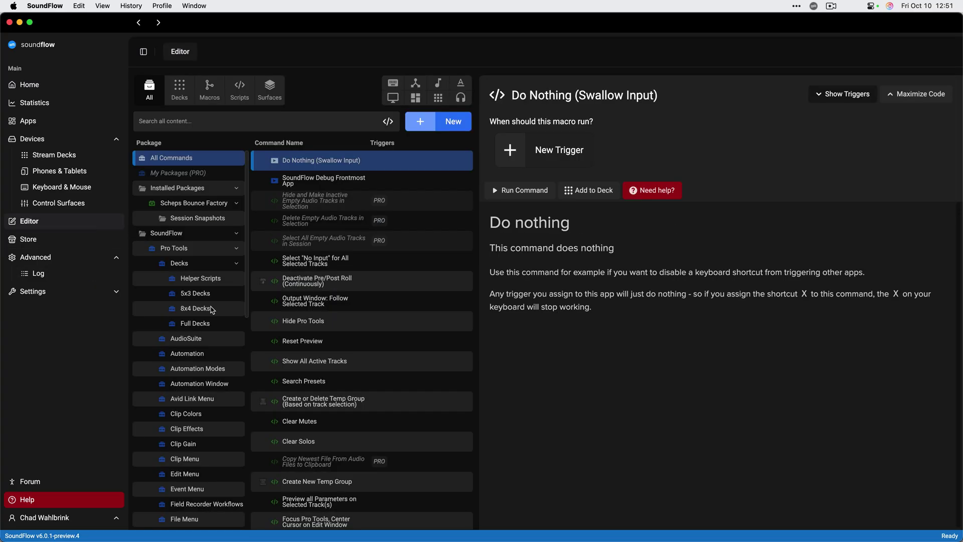
scroll(212, 310, down, 10)
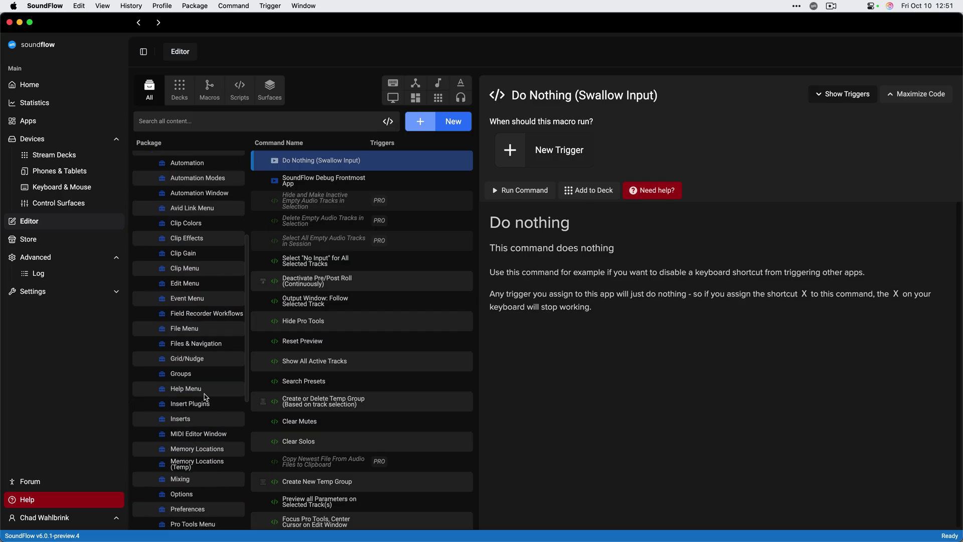
scroll(205, 397, down, 3)
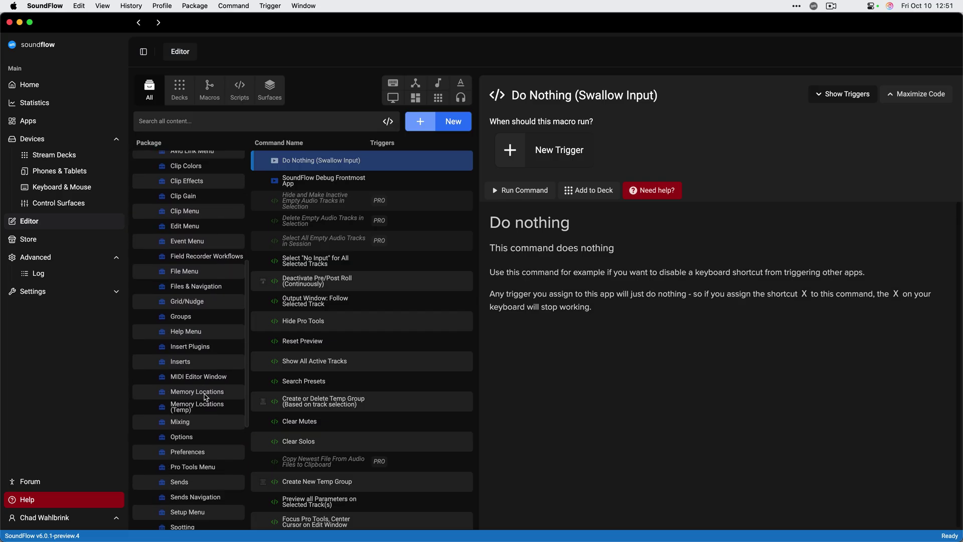
scroll(204, 396, down, 10)
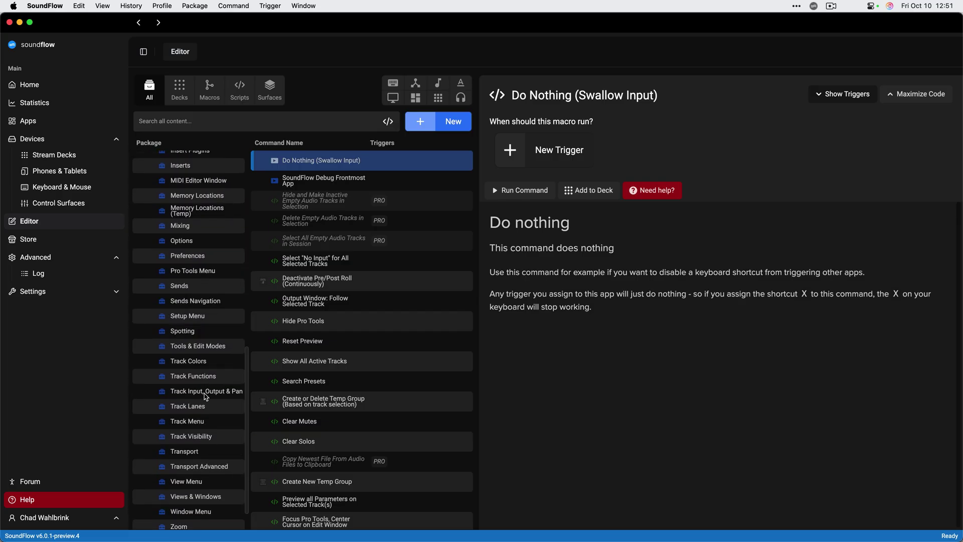
click(204, 396)
click(359, 381)
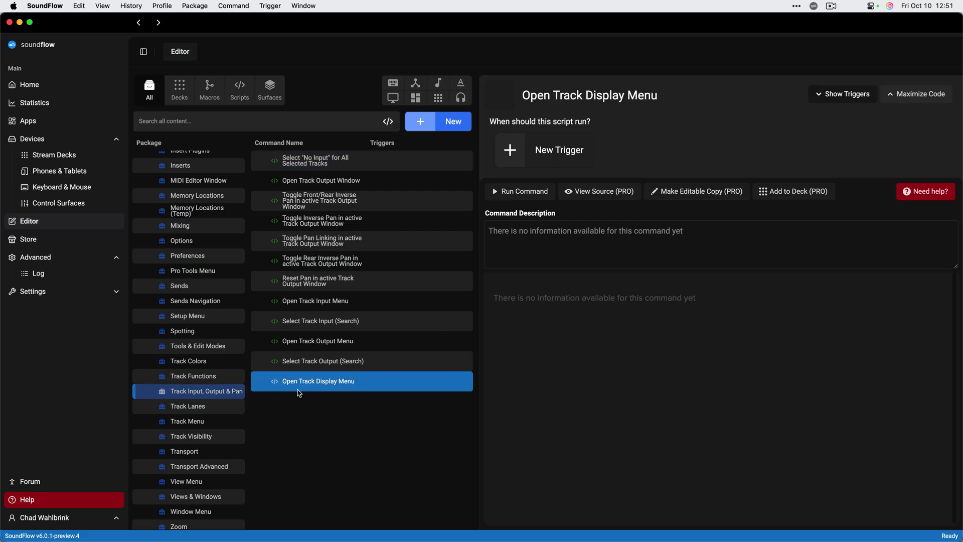
click(329, 370)
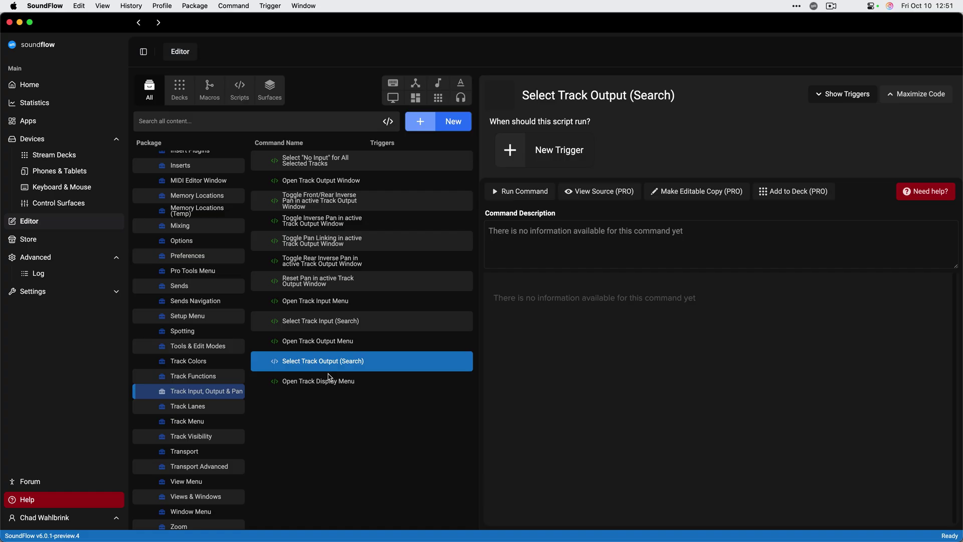
click(539, 167)
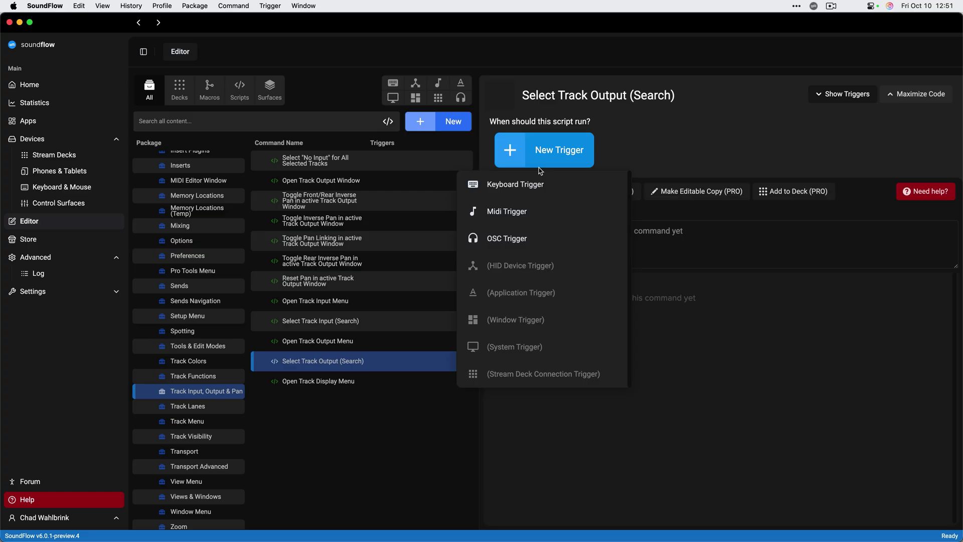
Assign a ⌘⌥O keyboard trigger to Select Track Output (Search), active only in Pro Tools.
click(534, 188)
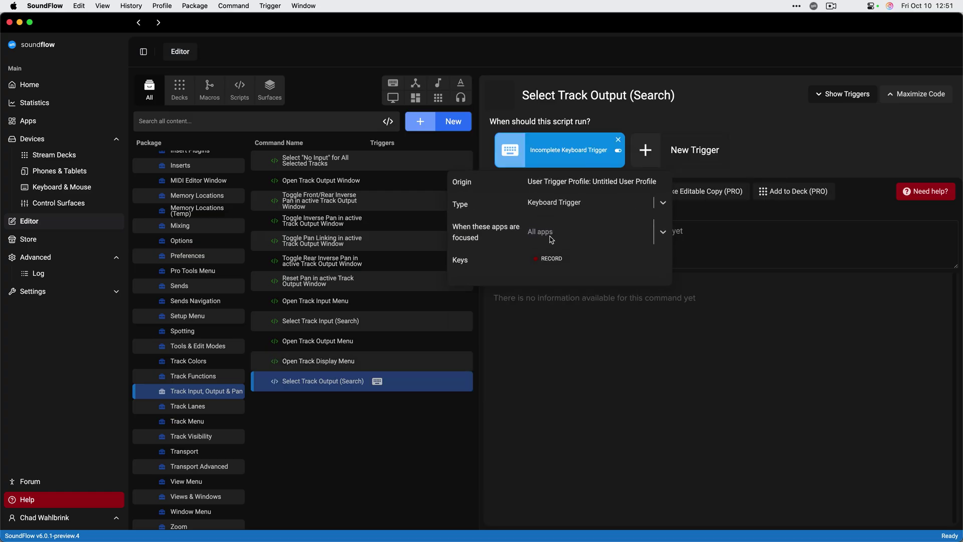
click(547, 259)
key(super+alt+o)
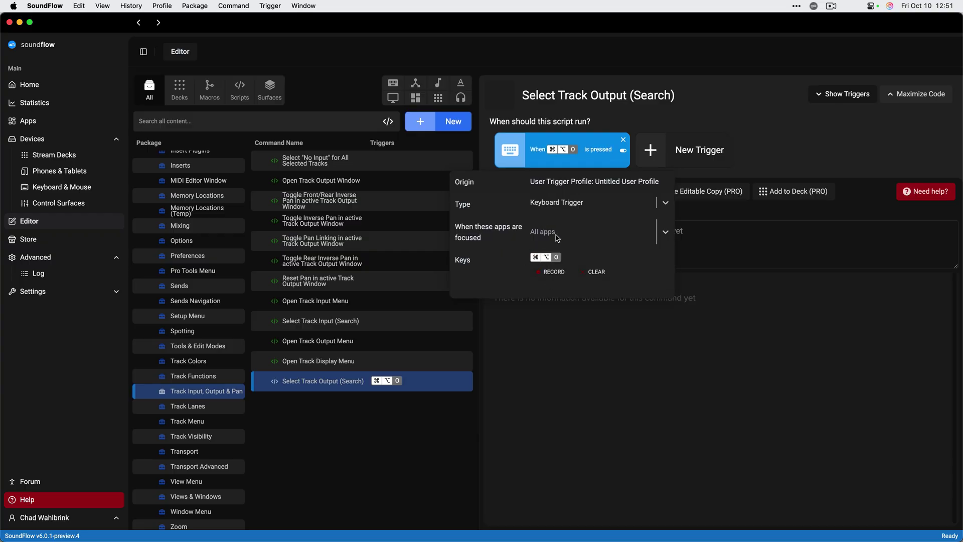
click(558, 238)
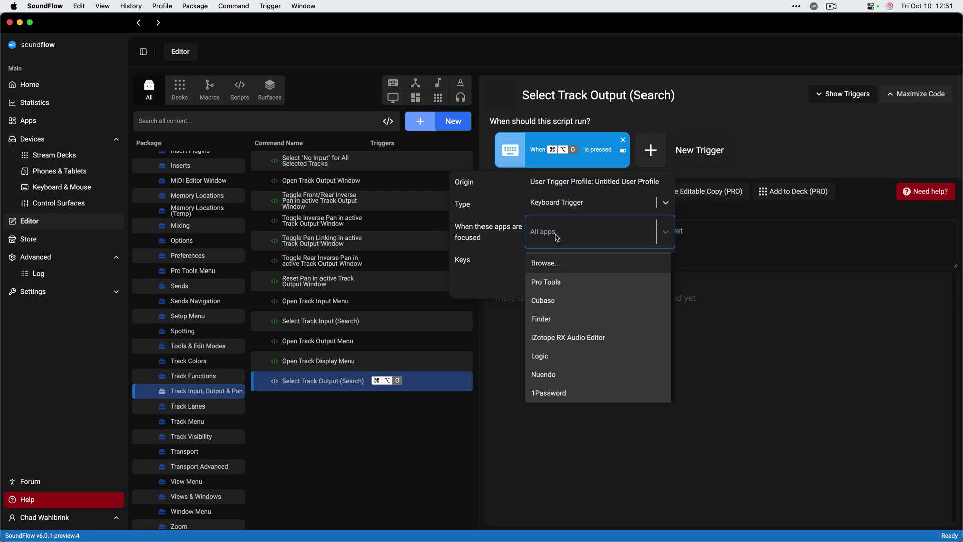
click(557, 282)
click(539, 339)
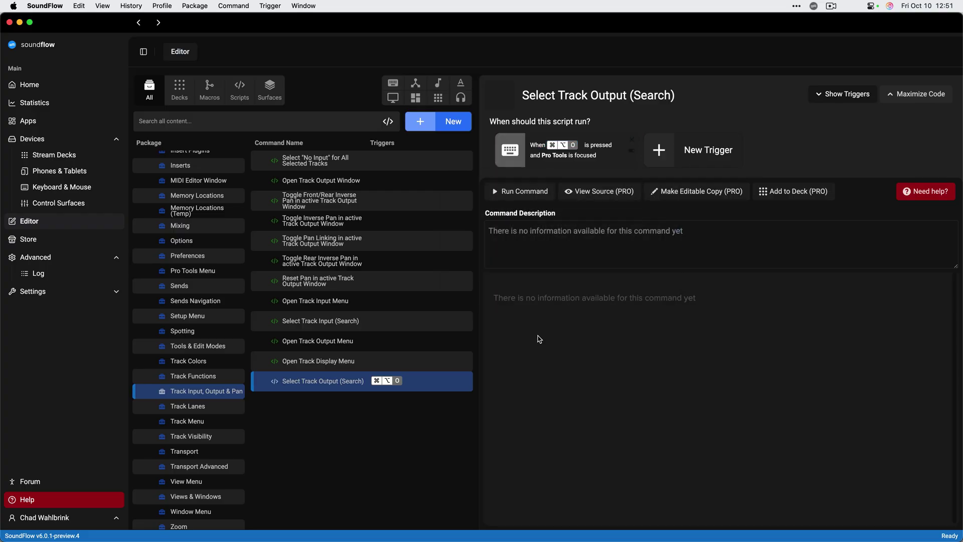
Extend the selection through the bridge tracks and set their output to ALL LV MIX via the ⌘⌥O search.
key(super+Tab)
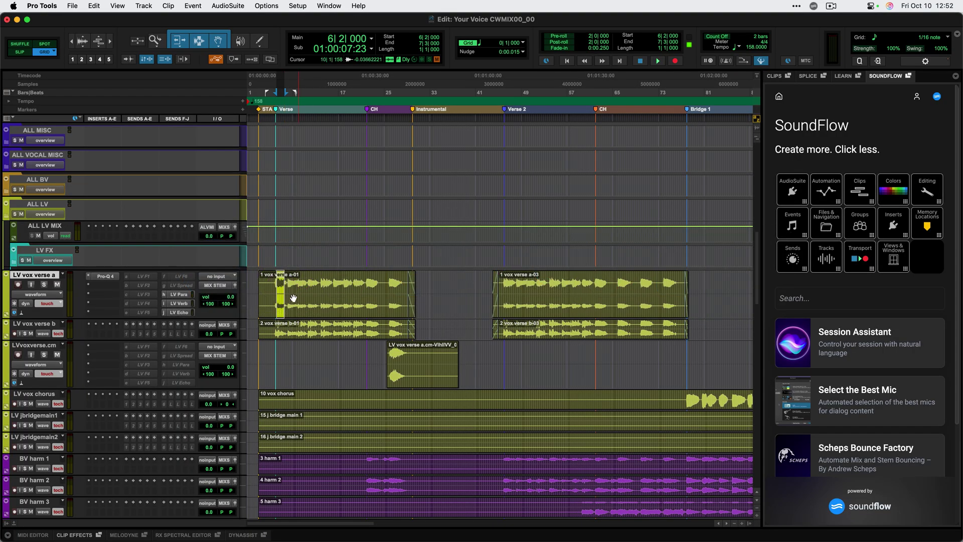
shift+click(316, 437)
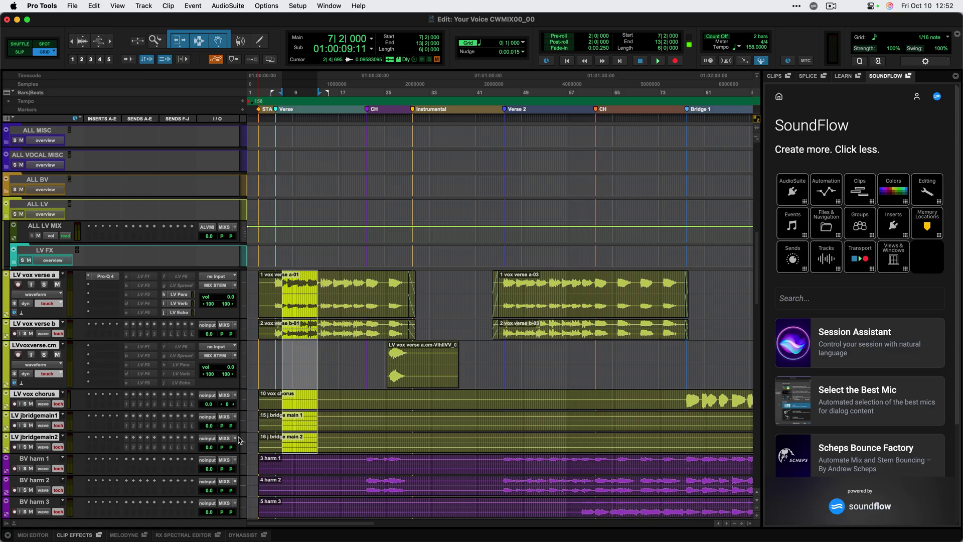
key(ctrl+alt+o)
text(all)
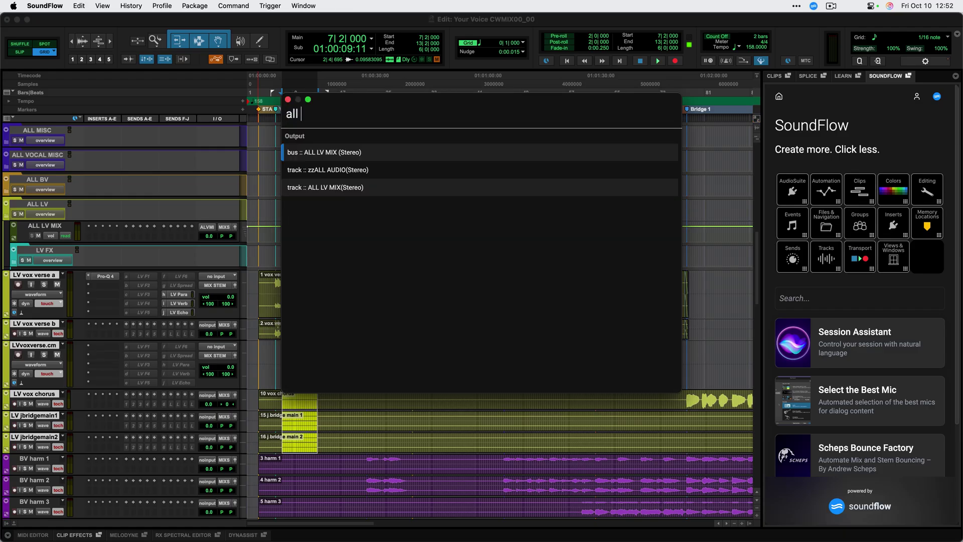
key(Return)
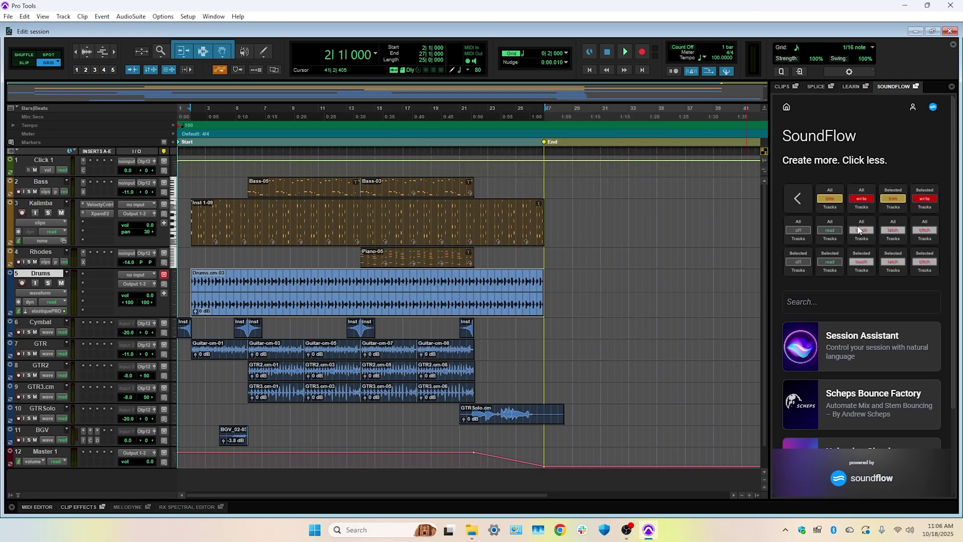
Set all tracks to touch automation and advance the tutorial to the Elastic Audio lesson.
click(861, 230)
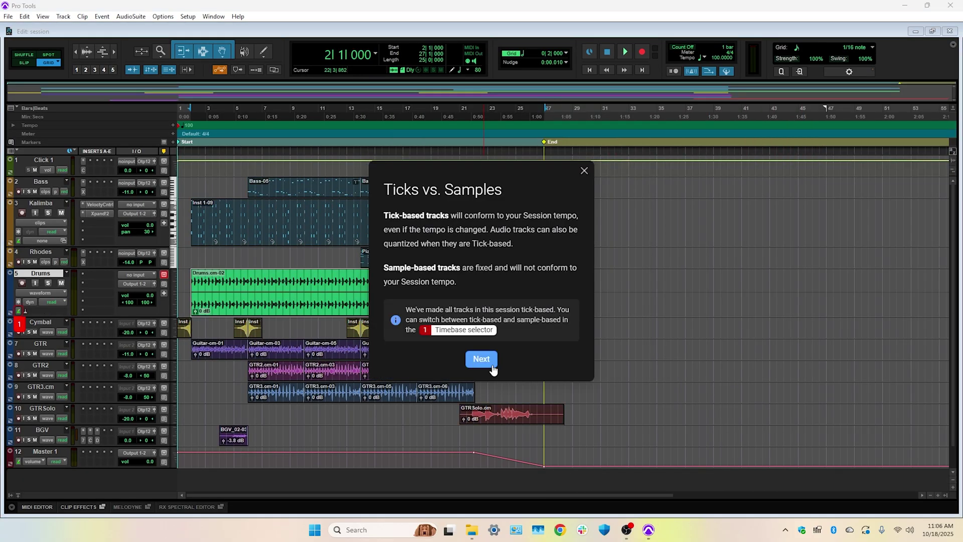
click(493, 368)
click(120, 233)
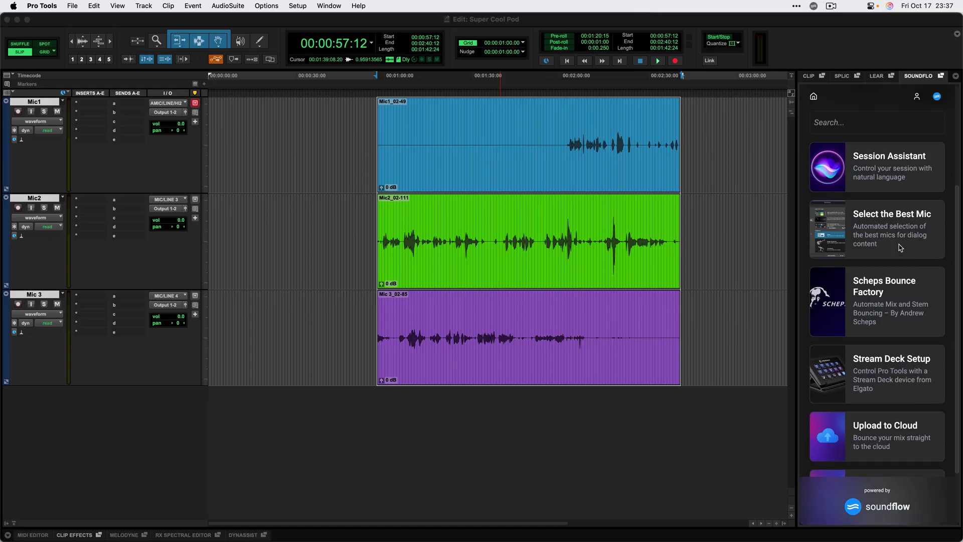
Run Select the Best Mic on Mic1, Mic2 and Mic 3 with Process.
click(900, 247)
click(885, 491)
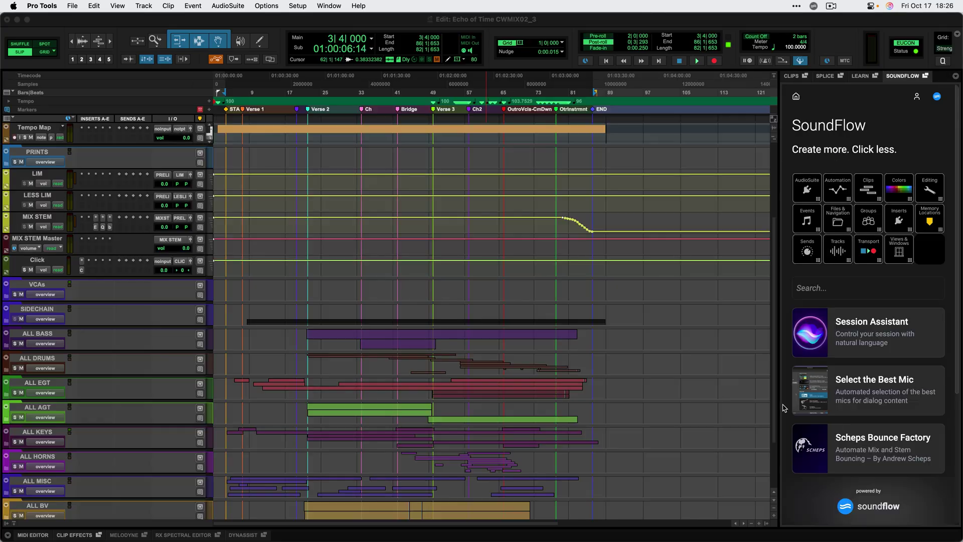
Bounce the LIM bus, upload it to Samply's Demos project, and open the share link.
scroll(871, 396, down, 5)
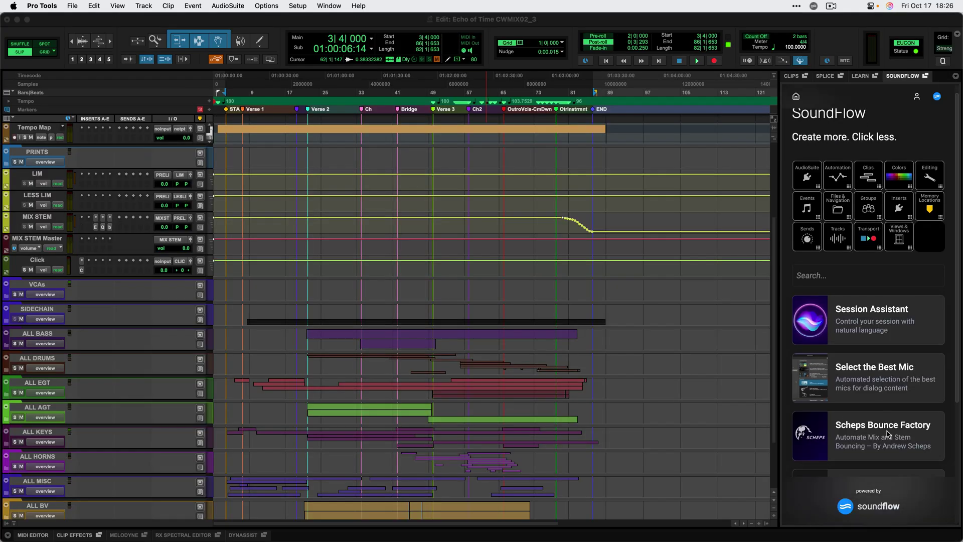
click(870, 397)
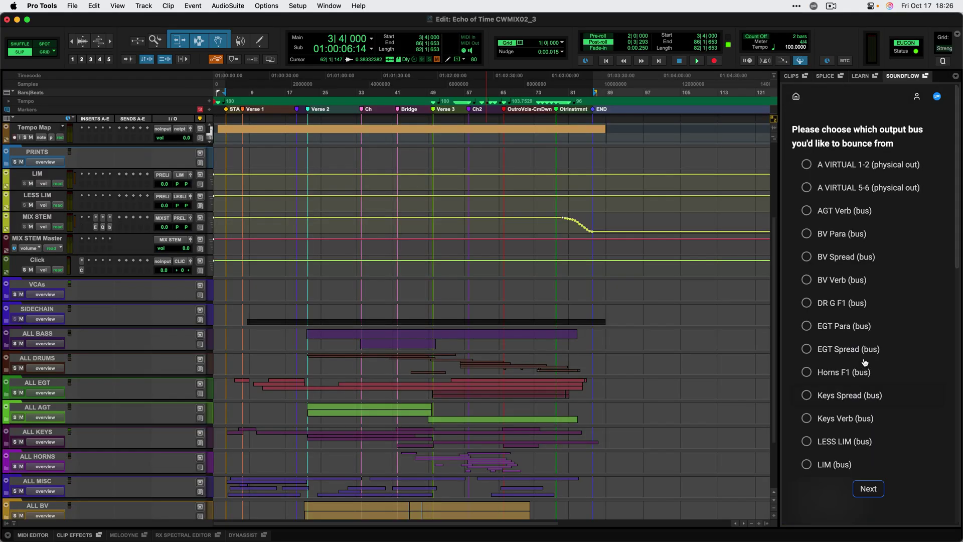
scroll(864, 363, down, 1)
click(825, 441)
click(869, 488)
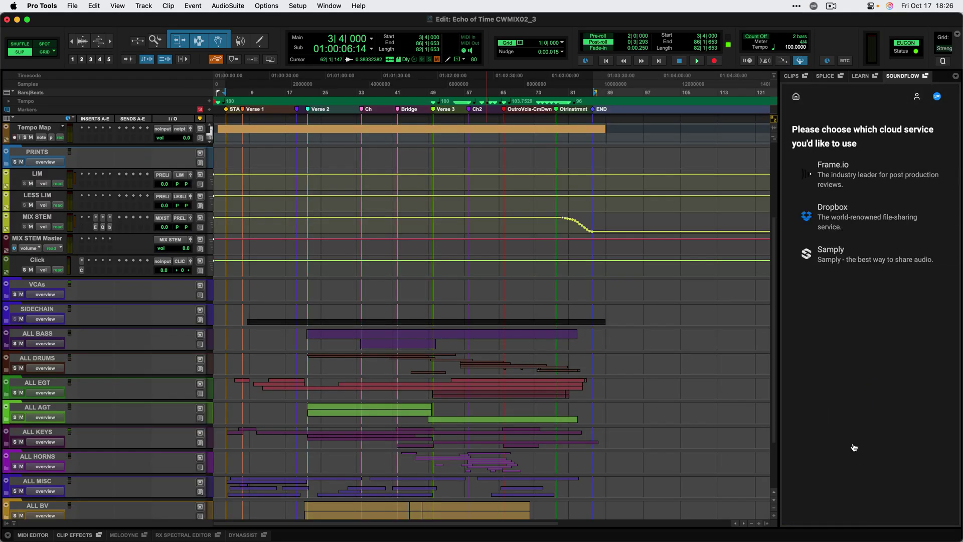
click(846, 264)
click(831, 165)
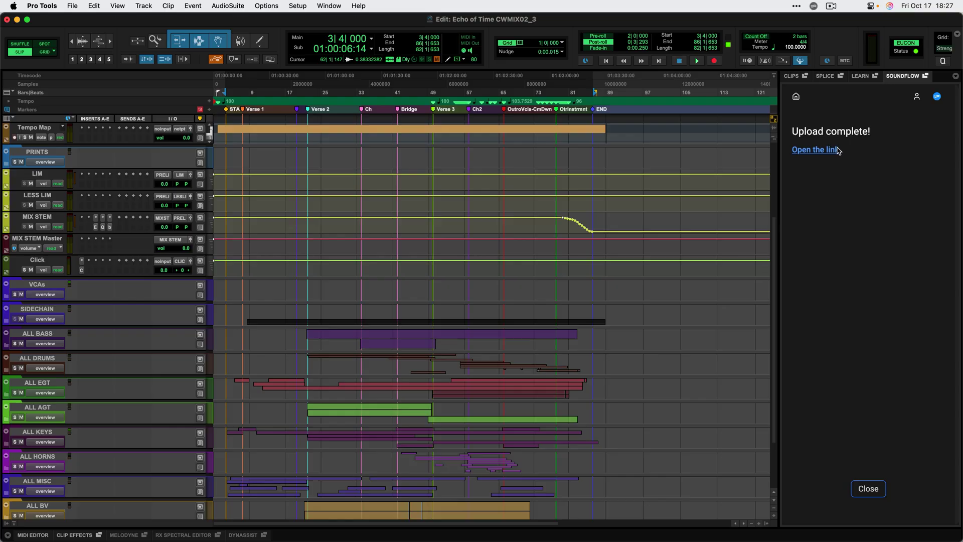
click(837, 151)
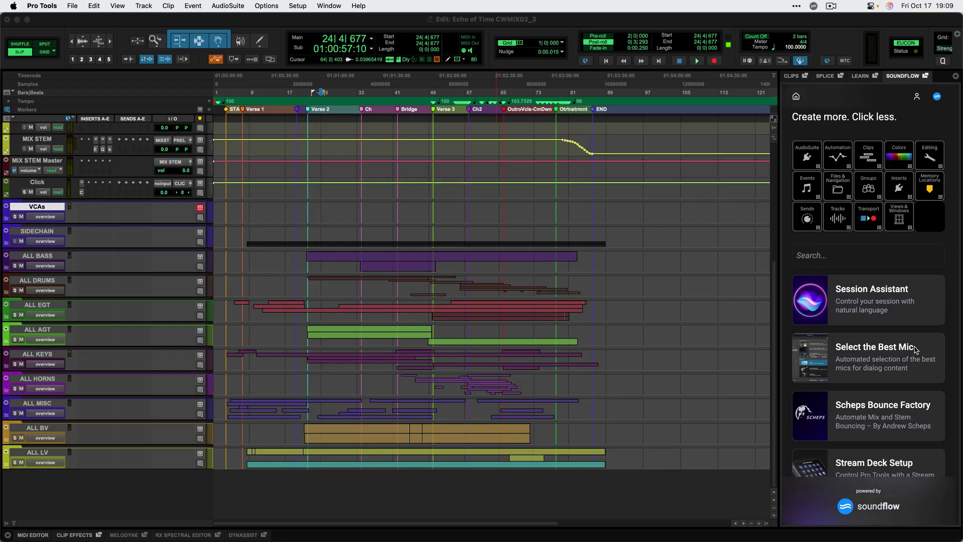
Open Scheps Bounce Factory and set up mix passes covering the entire timeline.
scroll(916, 349, down, 4)
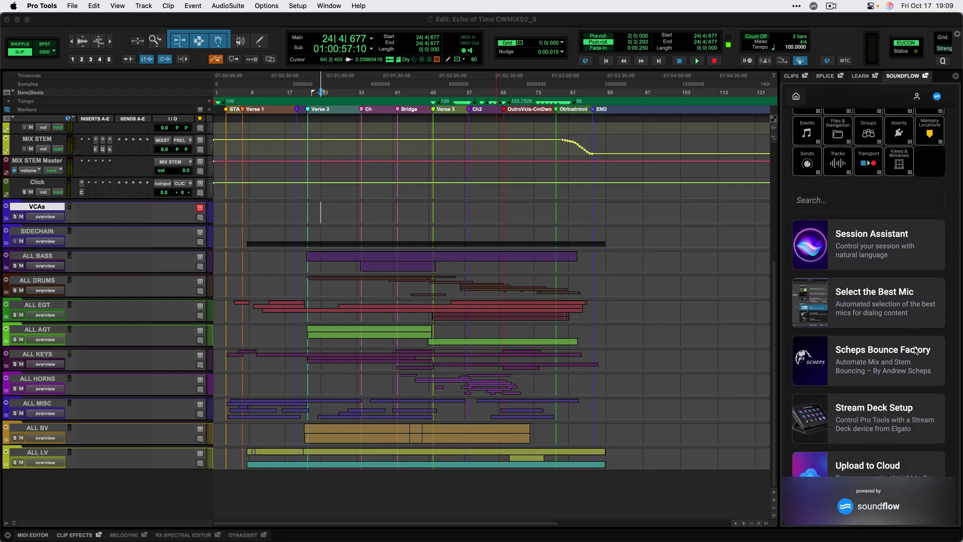
click(903, 343)
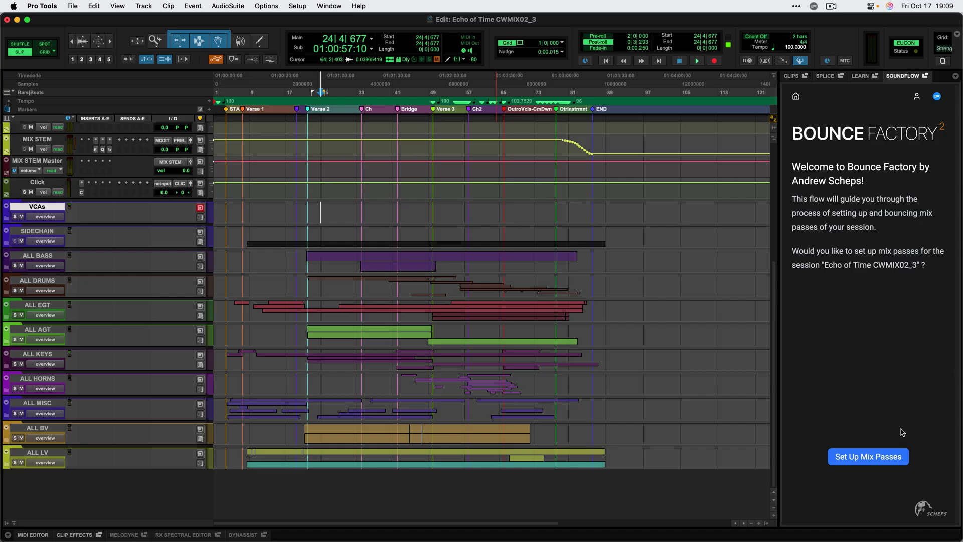
click(884, 458)
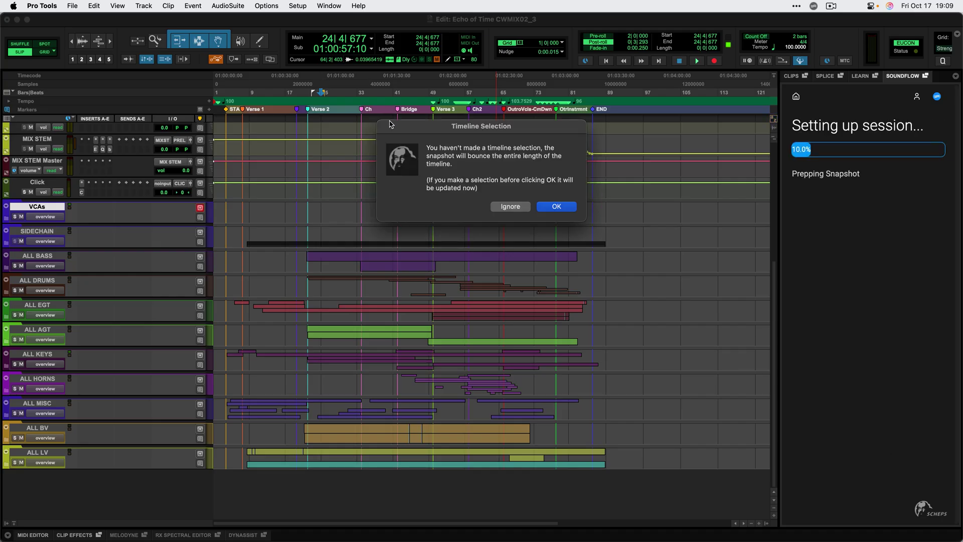
click(574, 210)
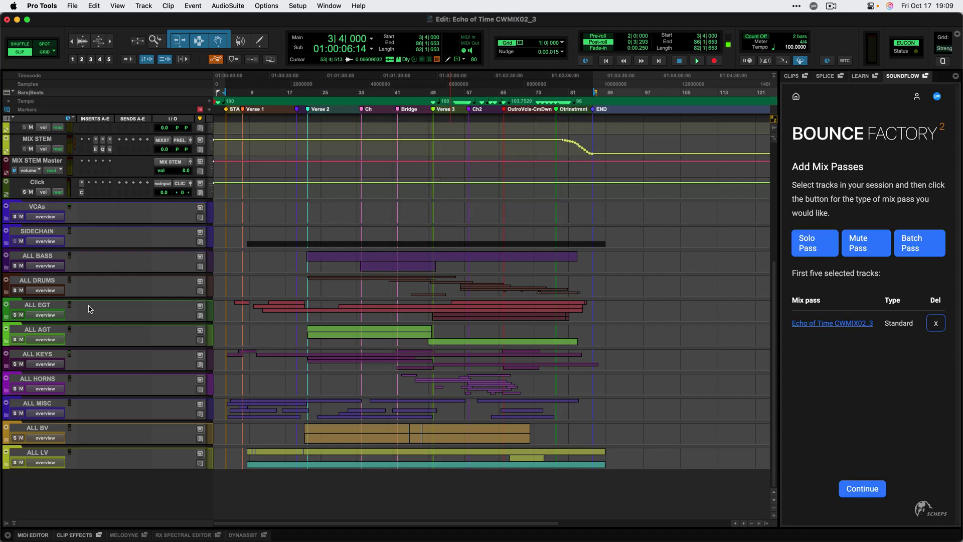
Add BASS and DRUMS solo passes for the ALL BASS and ALL DRUMS tracks.
click(38, 256)
click(807, 243)
text(BASS)
key(Return)
click(38, 280)
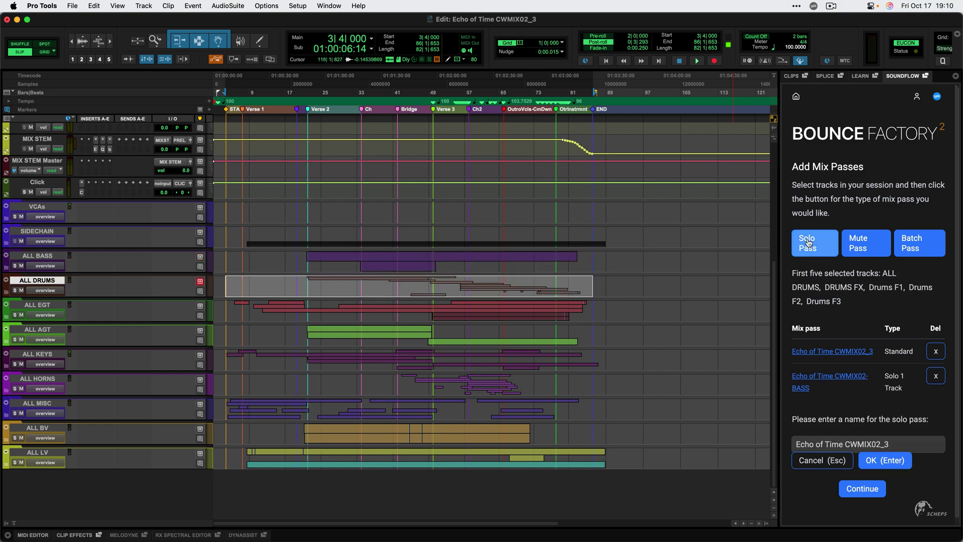
click(807, 242)
text(DRUMS)
key(Return)
Add EGT and AGT solo passes for the guitar groups, then start bouncing.
click(37, 305)
click(807, 243)
text(EGT)
key(Return)
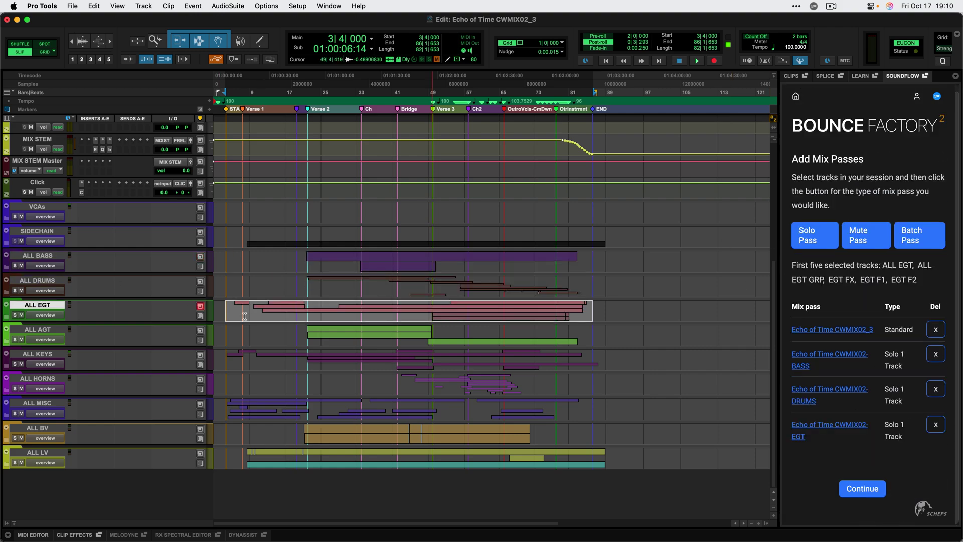
click(37, 329)
click(808, 230)
key(BackSpace)
key(BackSpace)
text(-AGT)
click(895, 453)
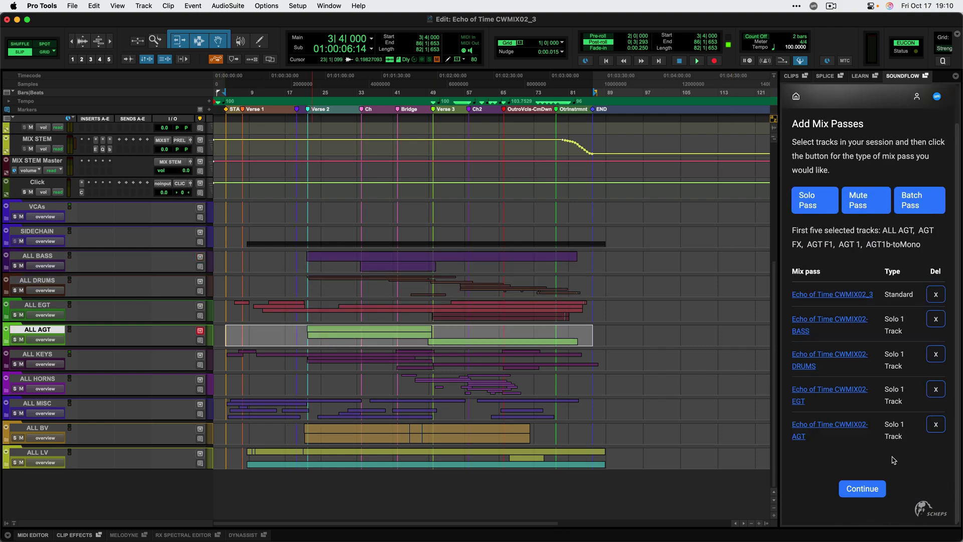
click(868, 495)
click(870, 490)
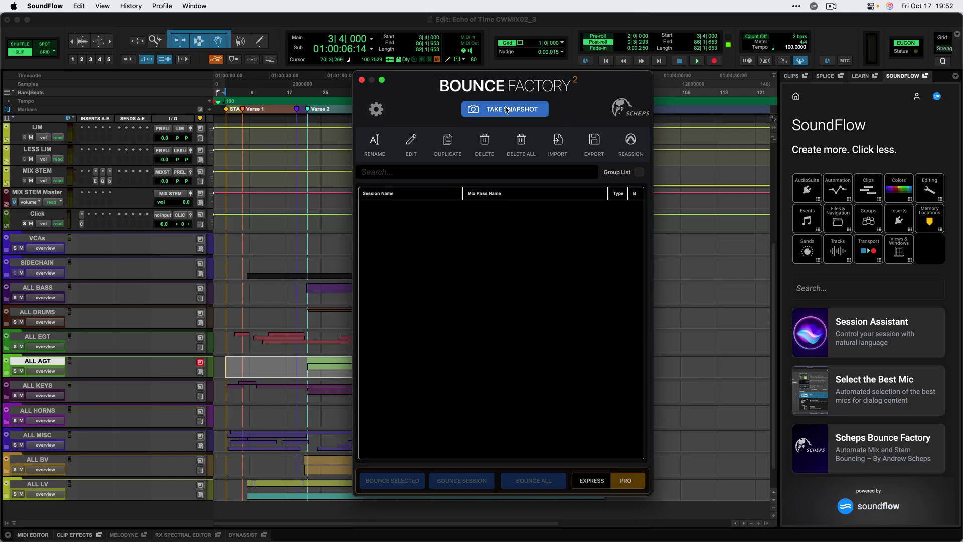
Take a snapshot and add ALL BASS through ALL LV as a Stems batch.
click(507, 110)
click(51, 291)
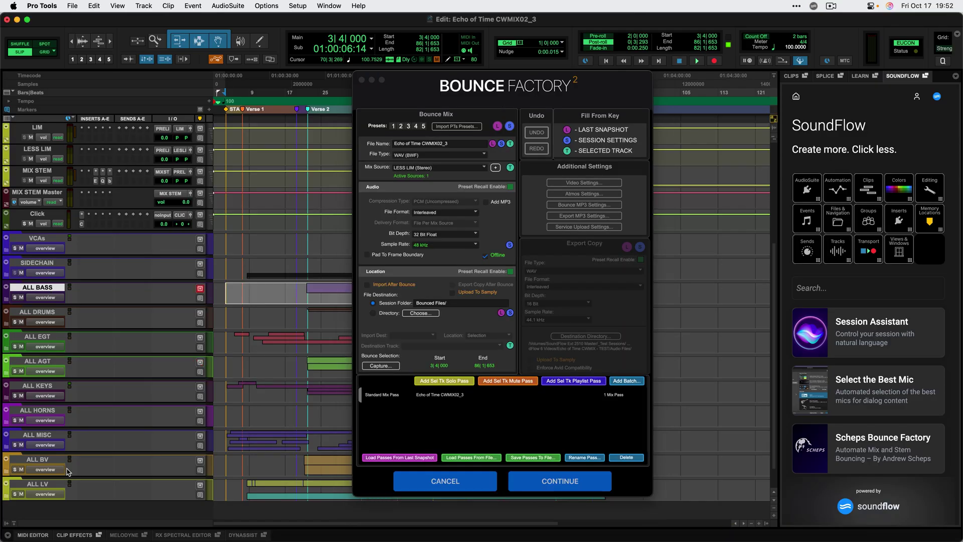
shift+click(49, 487)
click(613, 380)
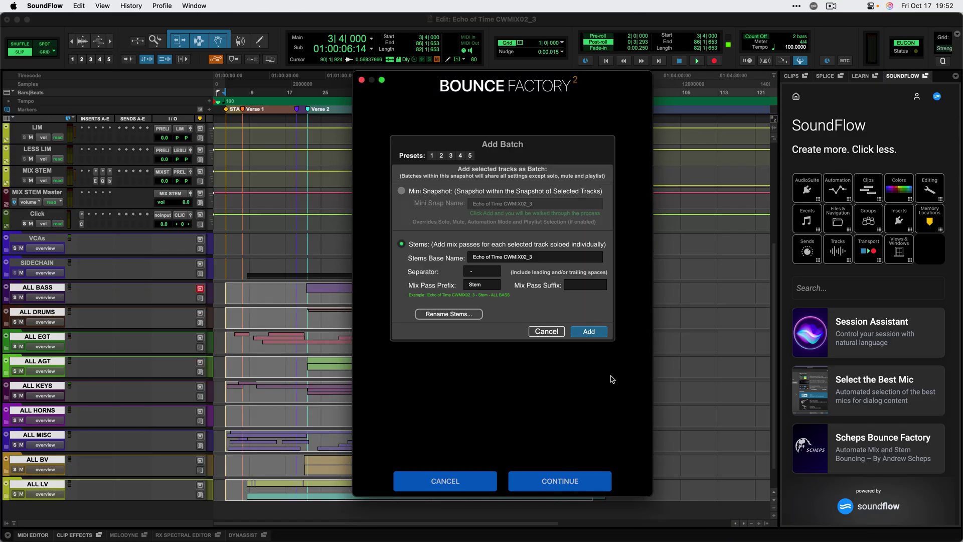
click(589, 332)
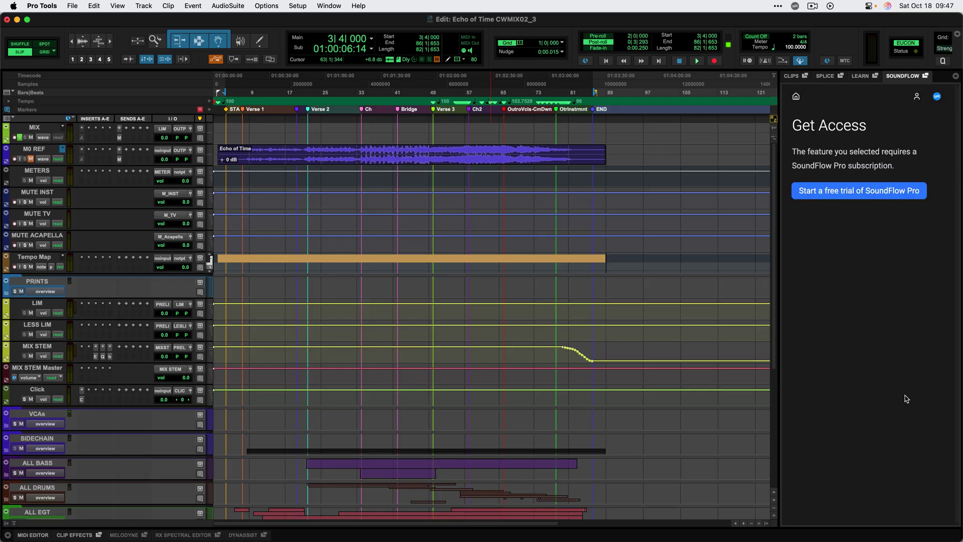
Start the free 14-day Bounce Factory trial from the SoundFlow Pro prompt.
click(897, 197)
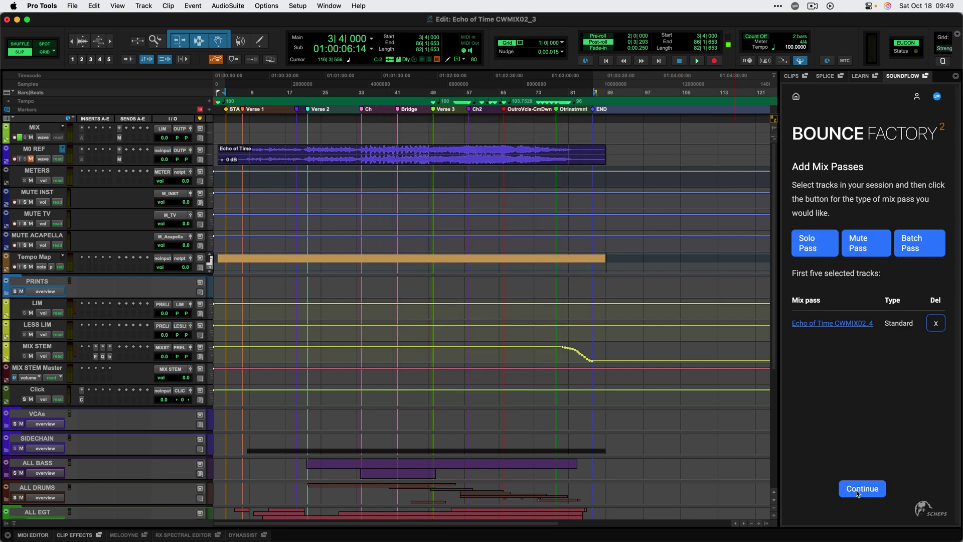
click(858, 494)
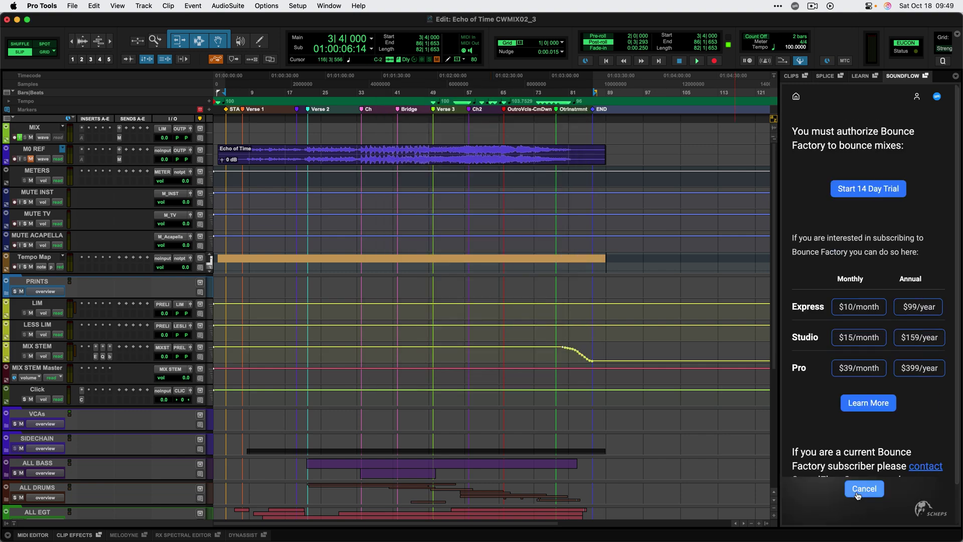
click(901, 199)
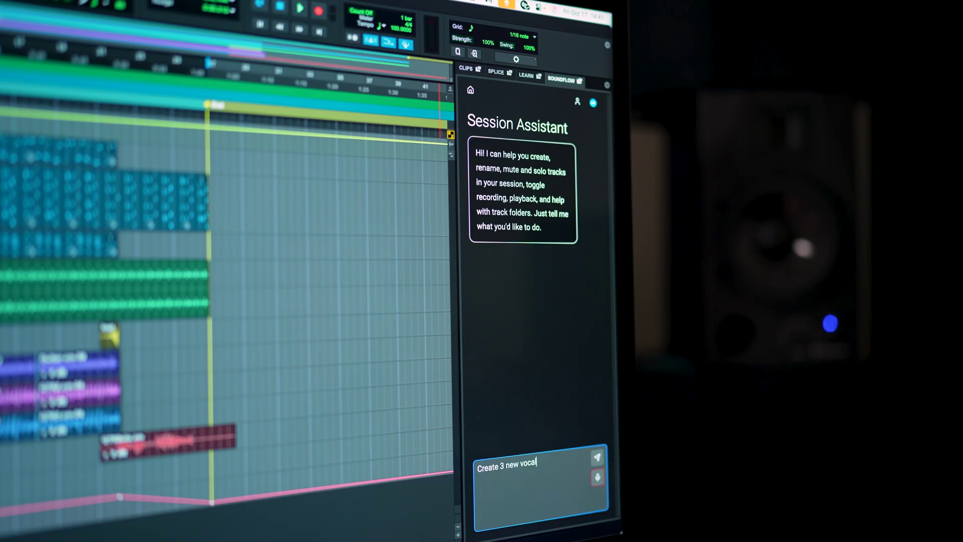
Send the 'Create 3 new vocal tracks' request to the Session Assistant.
key(Return)
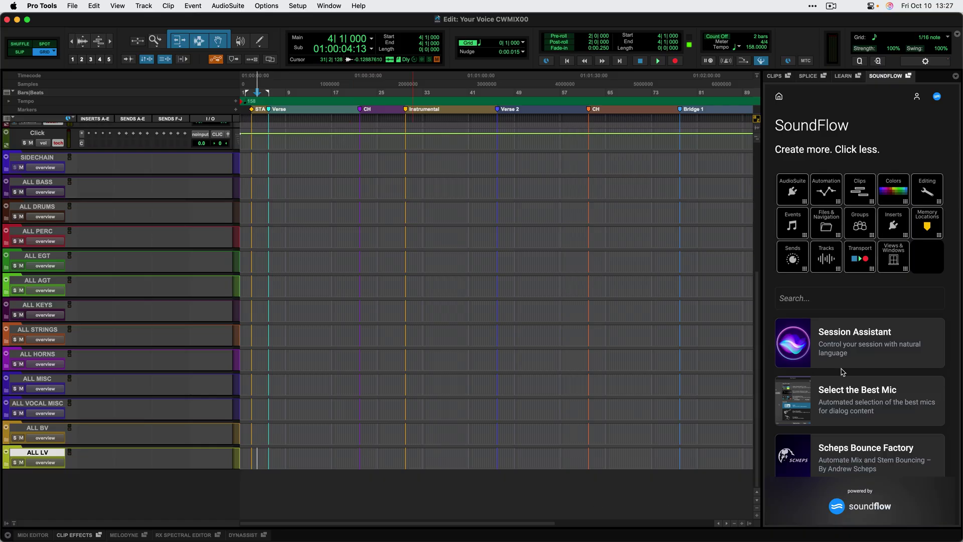
Ask the Session Assistant for three aux tracks named reverb, delay and spread, then begin dictating.
click(842, 348)
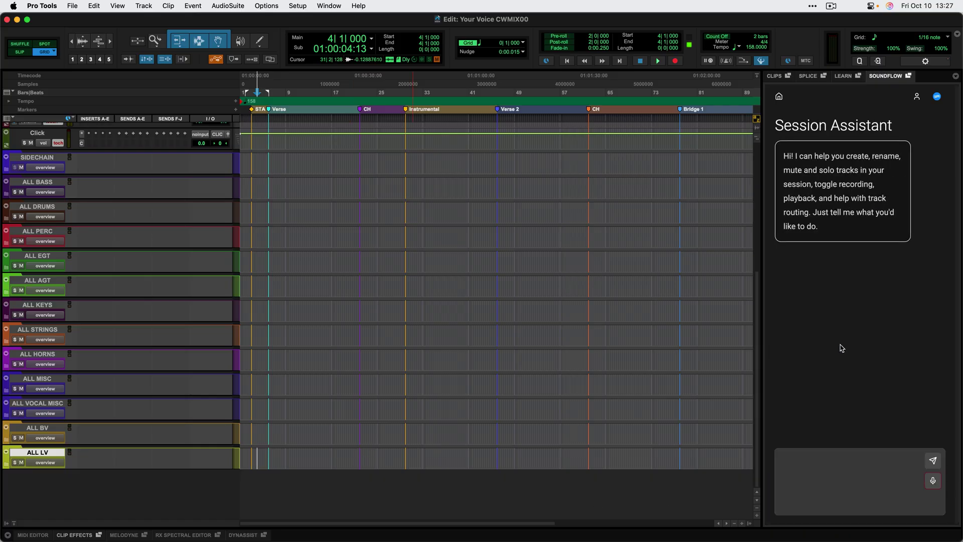
click(826, 459)
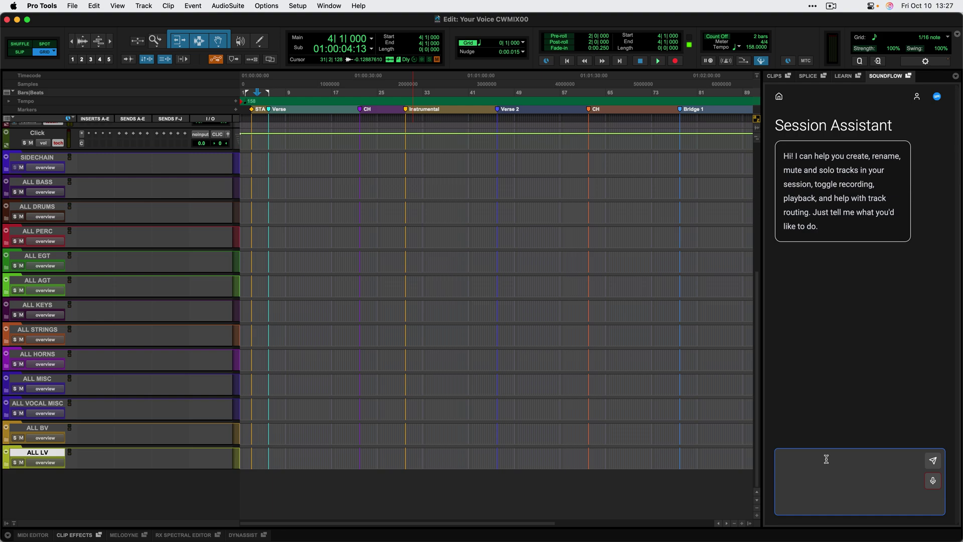
text(create 3 new aux tracks called reverb )
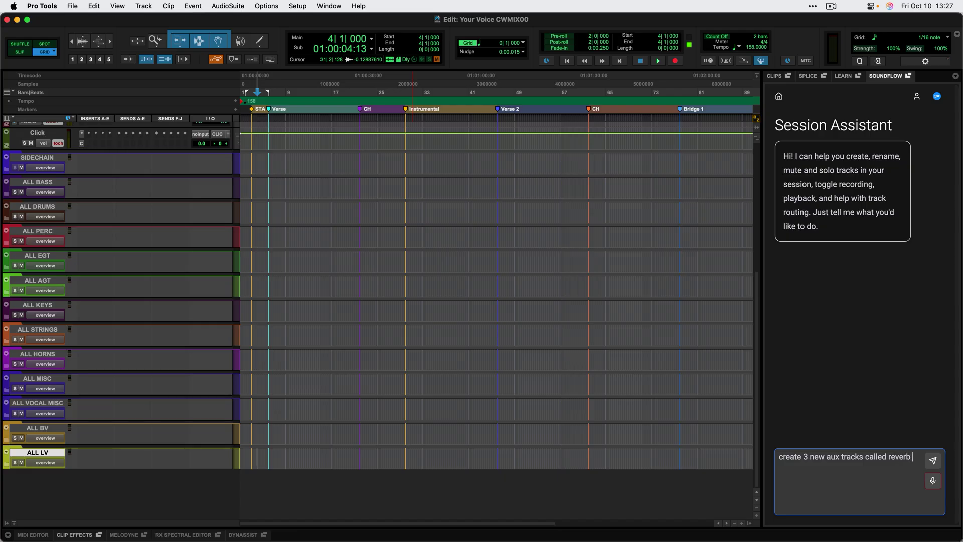
text(delay and spread)
key(Return)
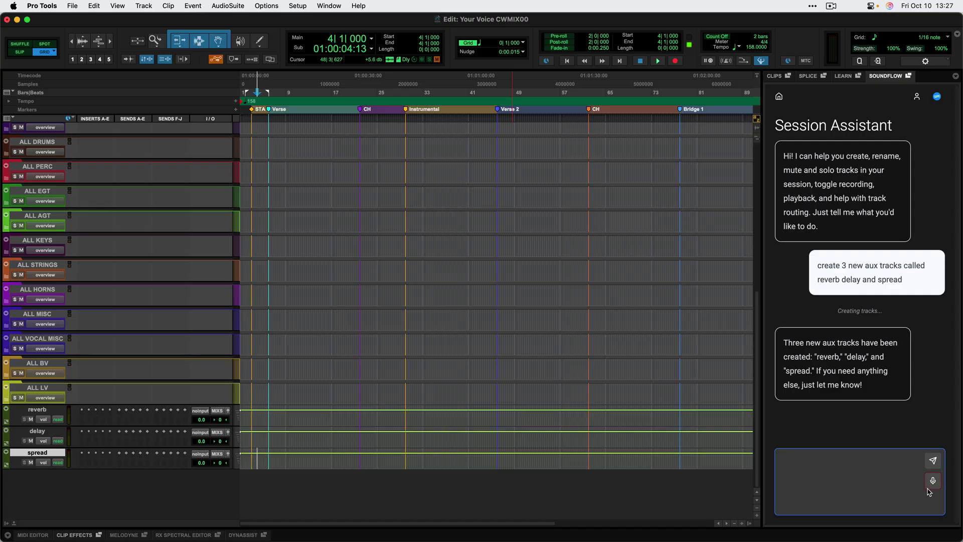
click(933, 483)
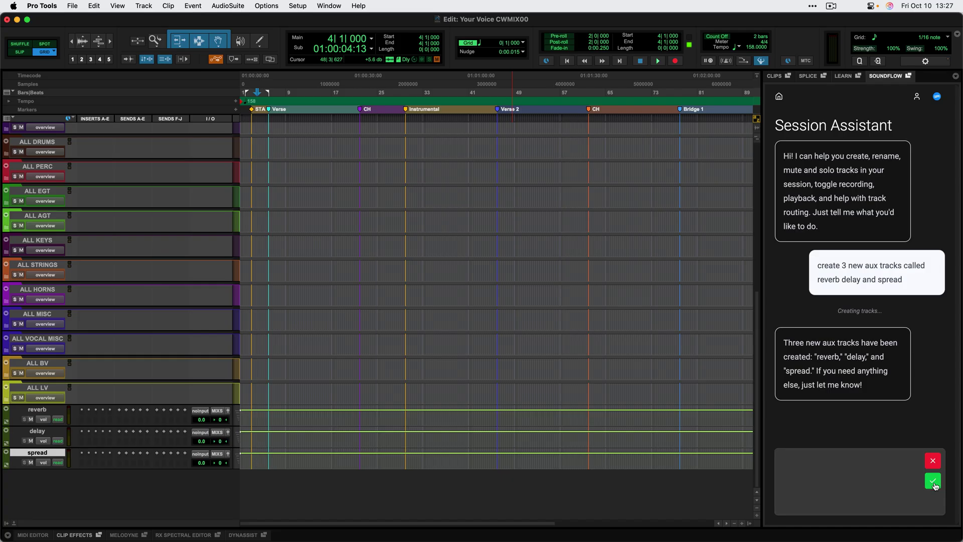
Send the dictated request for four mono audio tracks, Vocal 1 to Vocal 4.
click(934, 484)
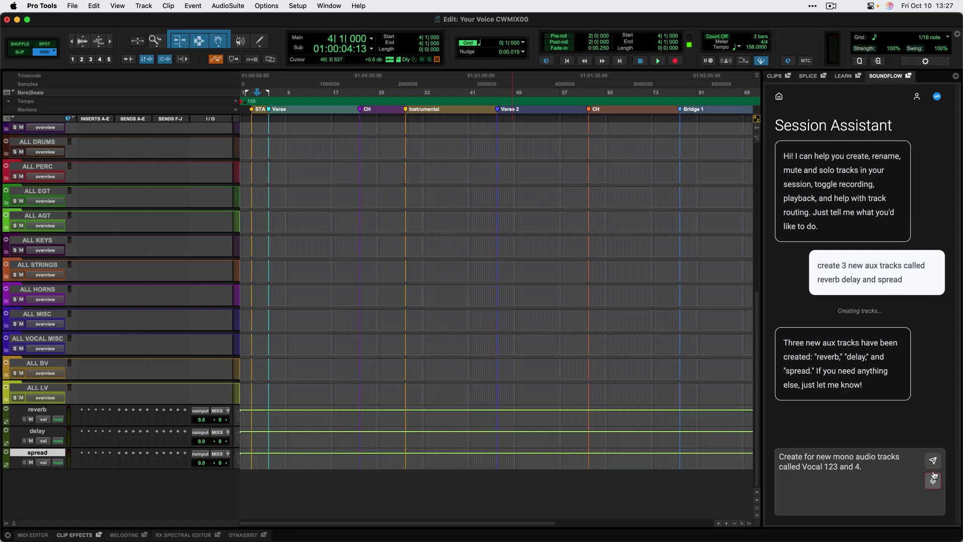
click(935, 460)
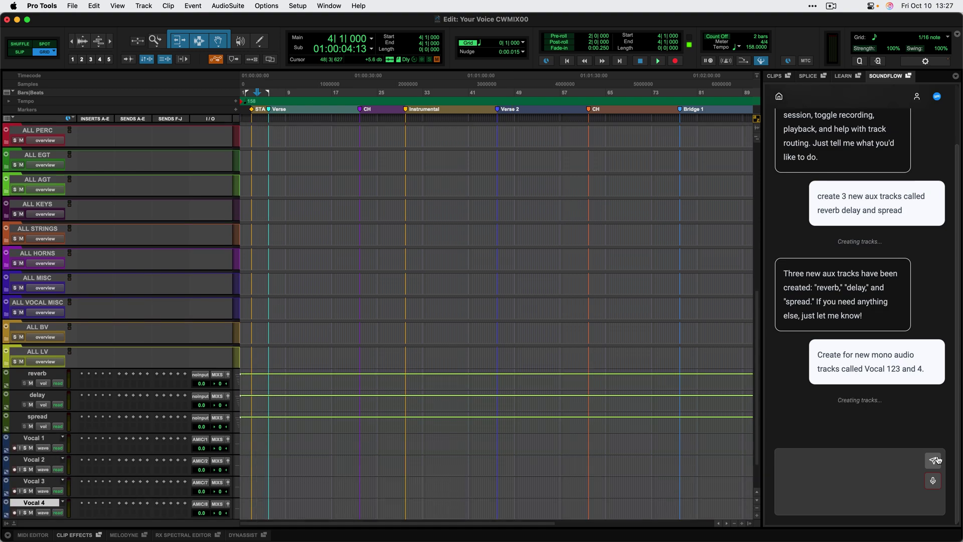
scroll(502, 471, down, 2)
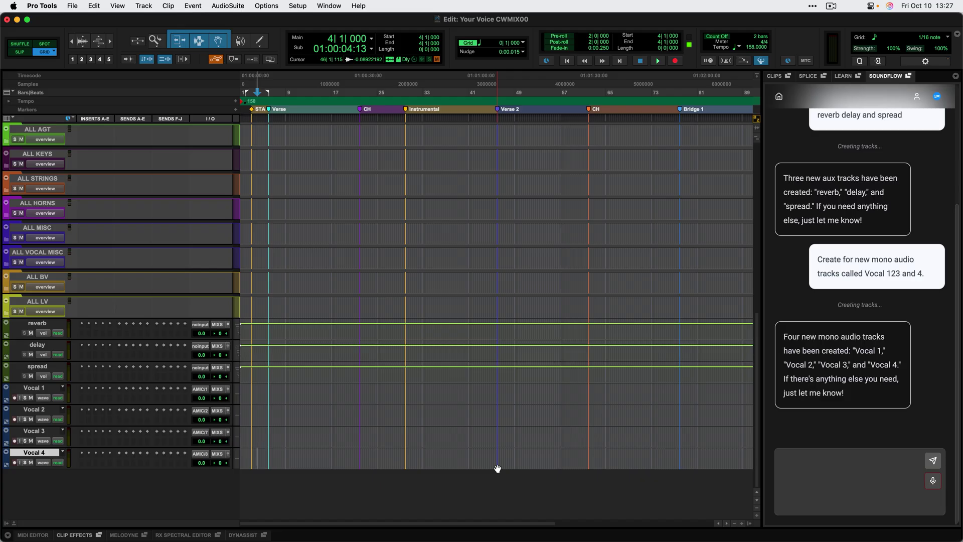
Ask the assistant to move all the tracks it created into the ALL LV folder.
click(806, 479)
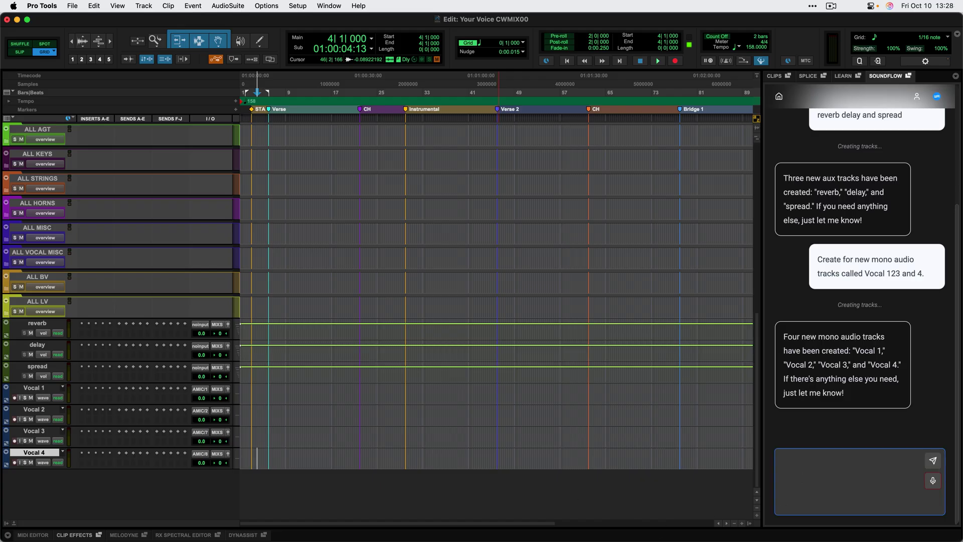
text(Move all the tracks you created to the ALL)
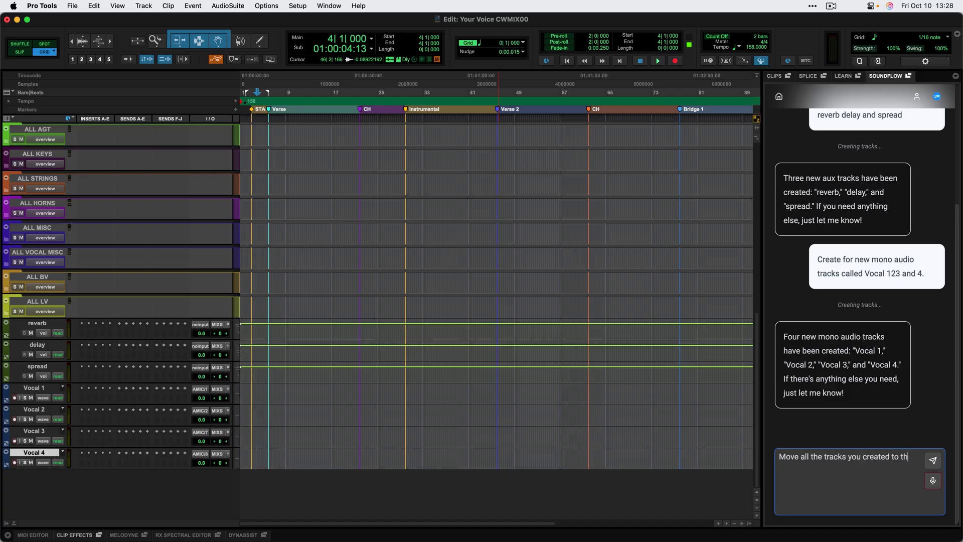
text( LV folder)
key(Return)
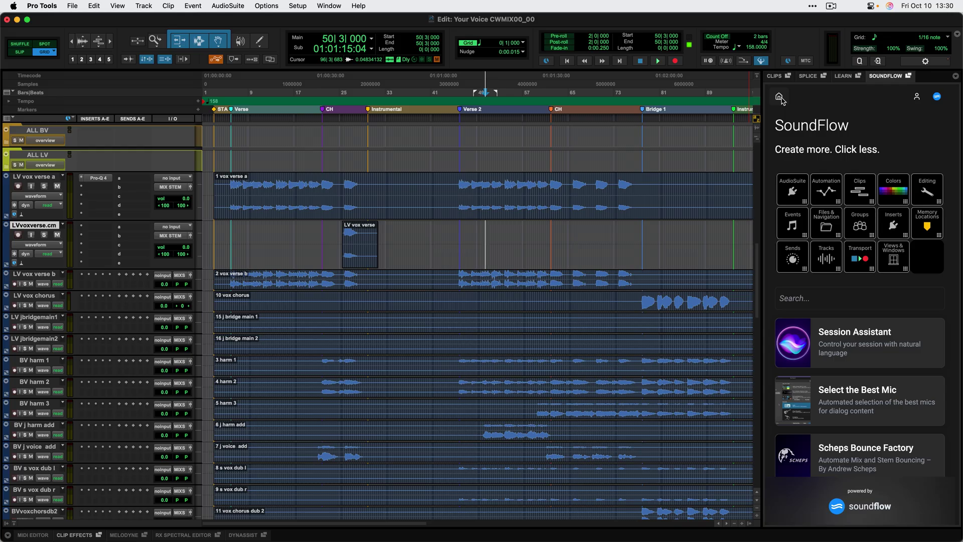
Request moving tracks starting with LV, BV and agt into ALL LV, ALL BV and ALL AGT folders.
click(868, 326)
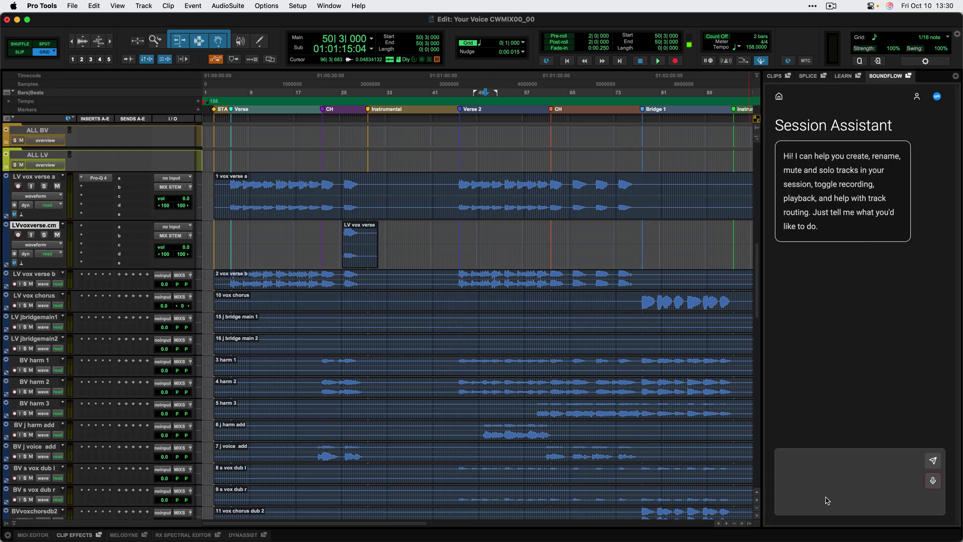
click(813, 473)
text(Move a)
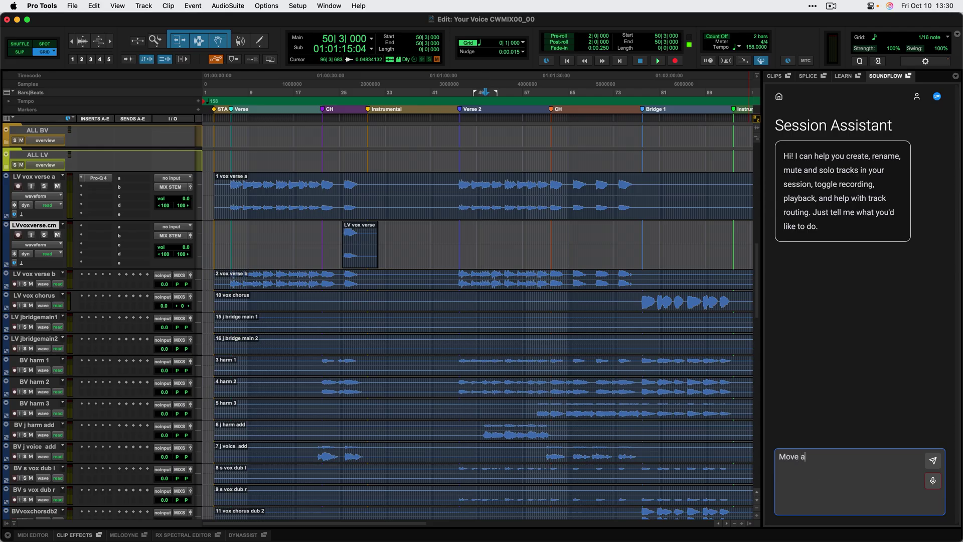
text(ll the tracks starting with "LV " to th)
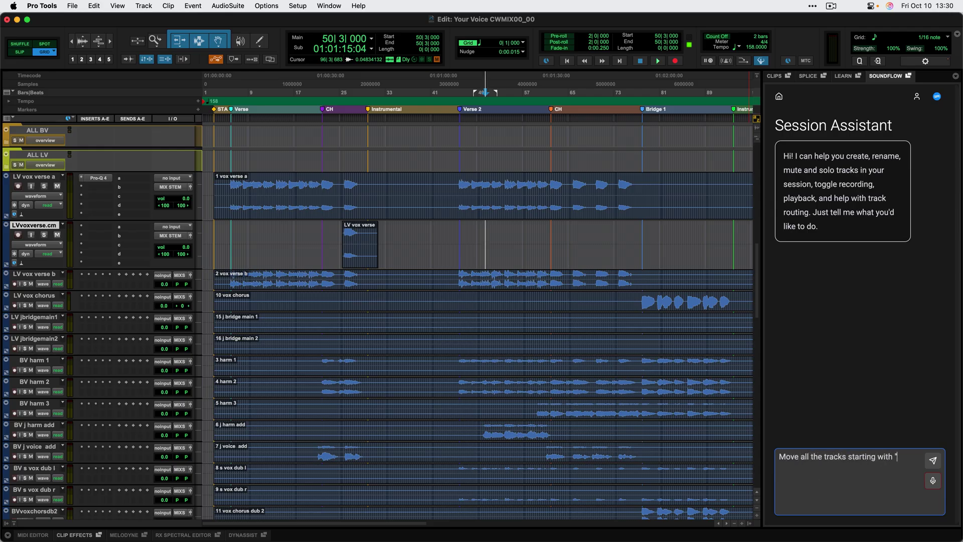
text(e ALL LV folder and)
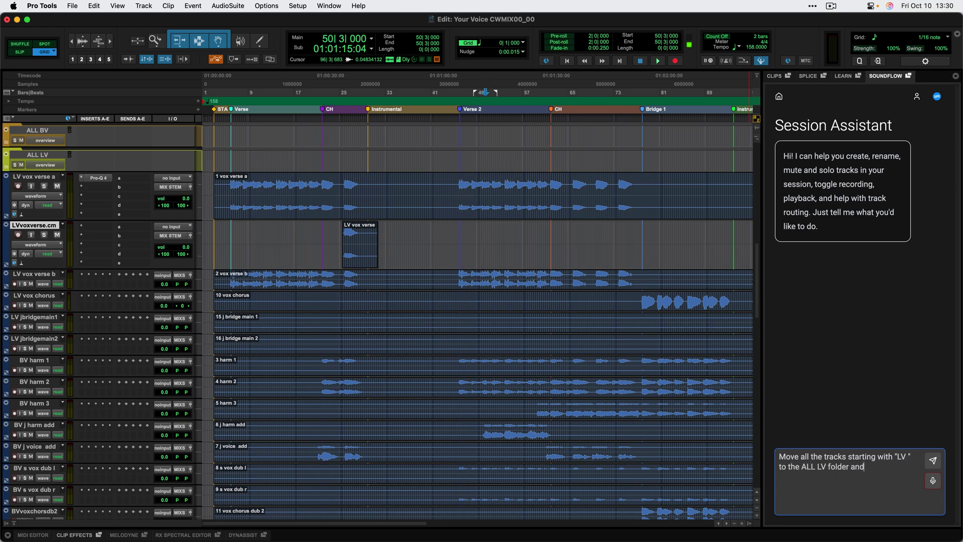
text( "BV " to the ALL BV folder and ")
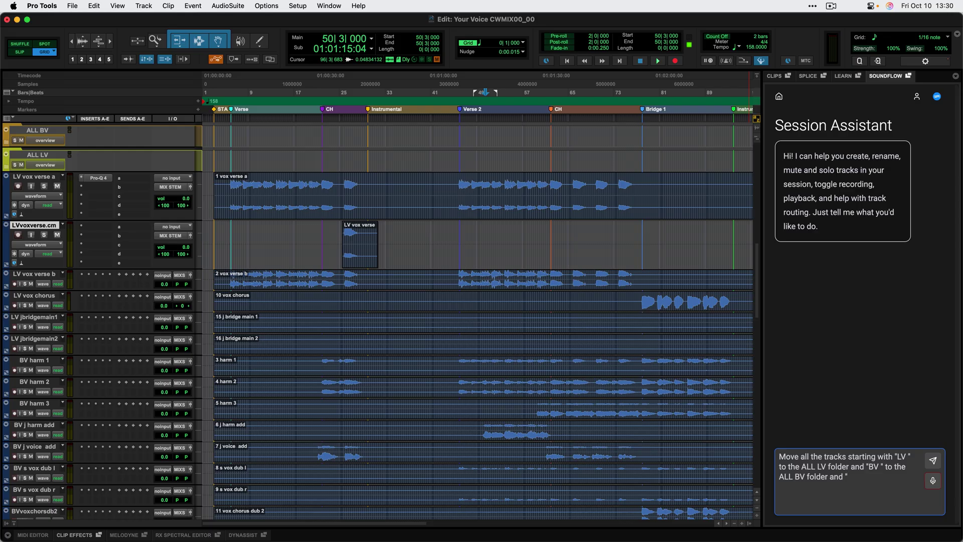
text(agt" to the ALL AGT folder)
key(Return)
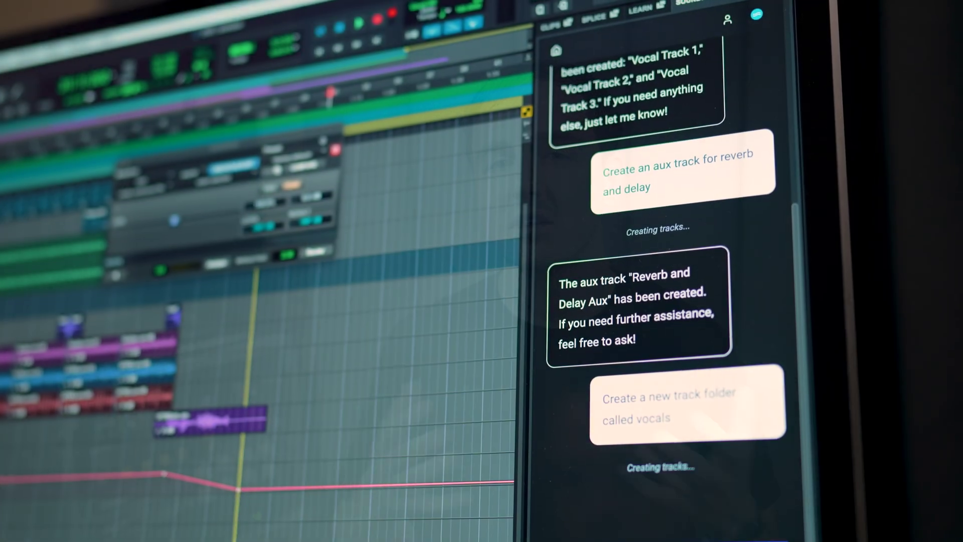
Draft a request to move the newly created tracks into the Vocals track folder.
text(e the t)
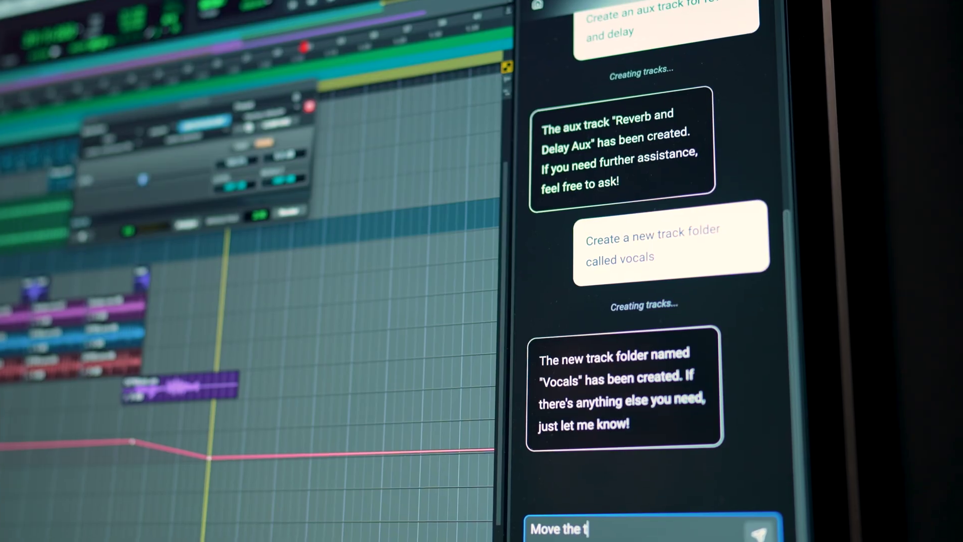
text(racks you created to that)
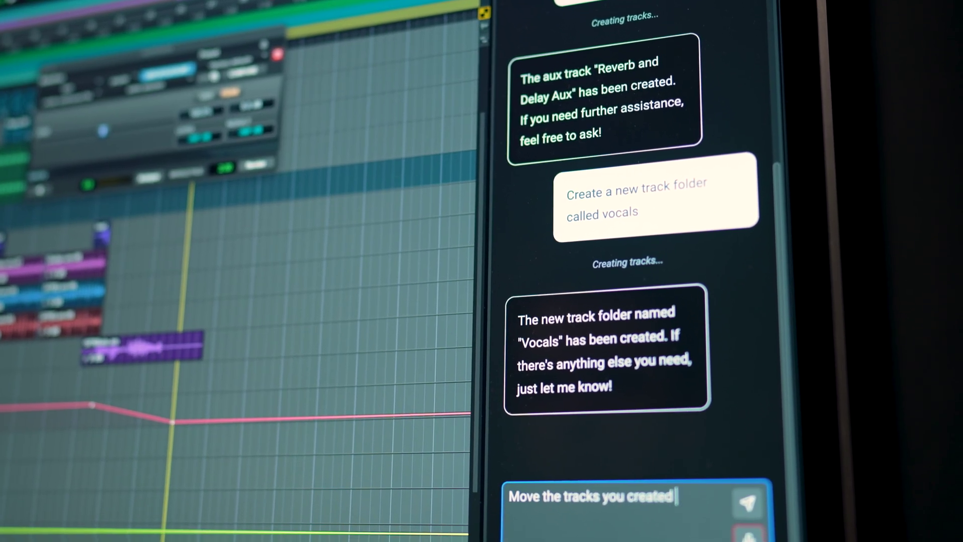
text( track fold)
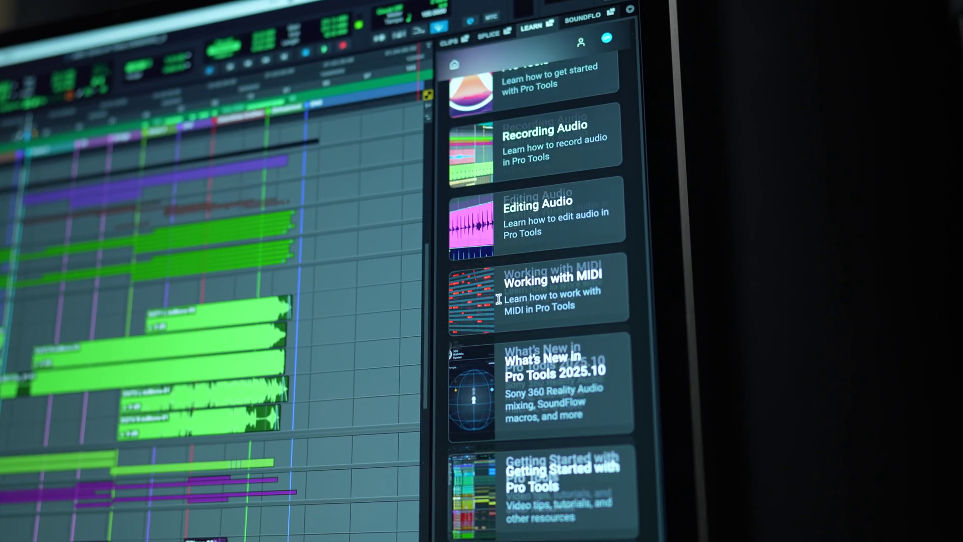
Play the Welcome to Pro Tools session, confirm it is audible, and advance through the timeline and tracks.
scroll(485, 287, up, 10)
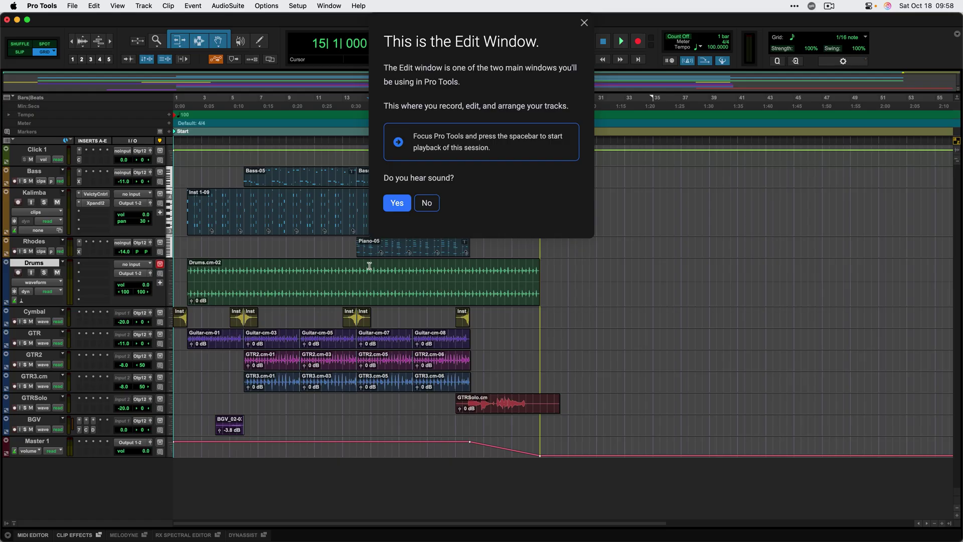
key(space)
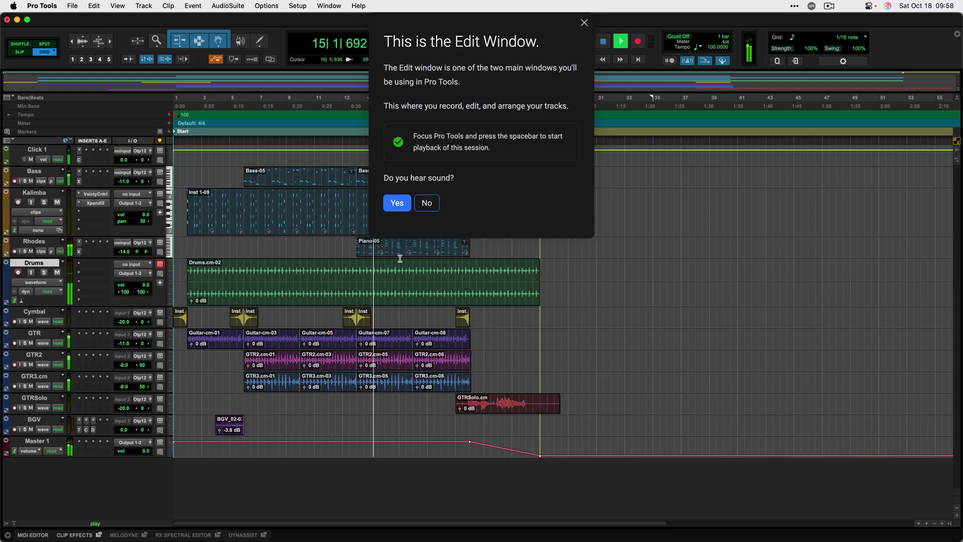
click(397, 203)
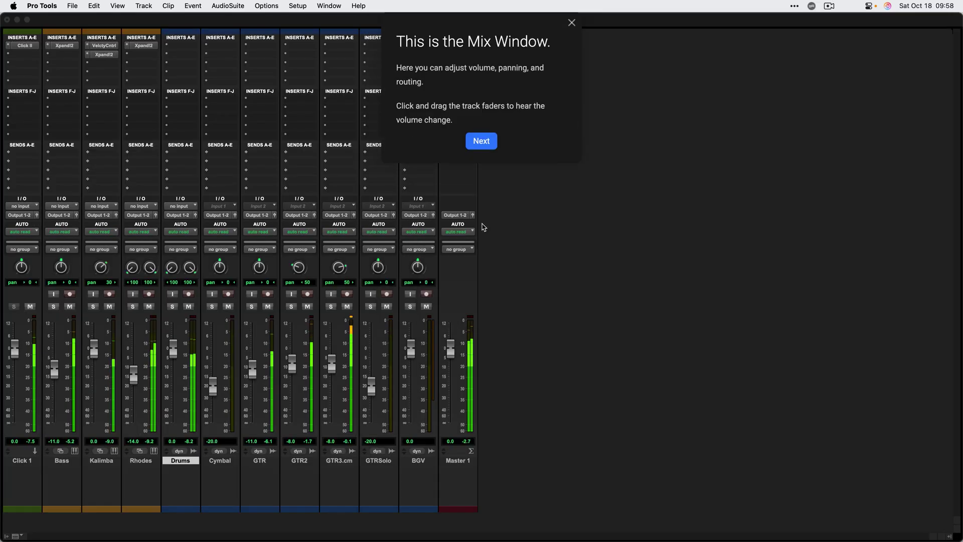
click(481, 141)
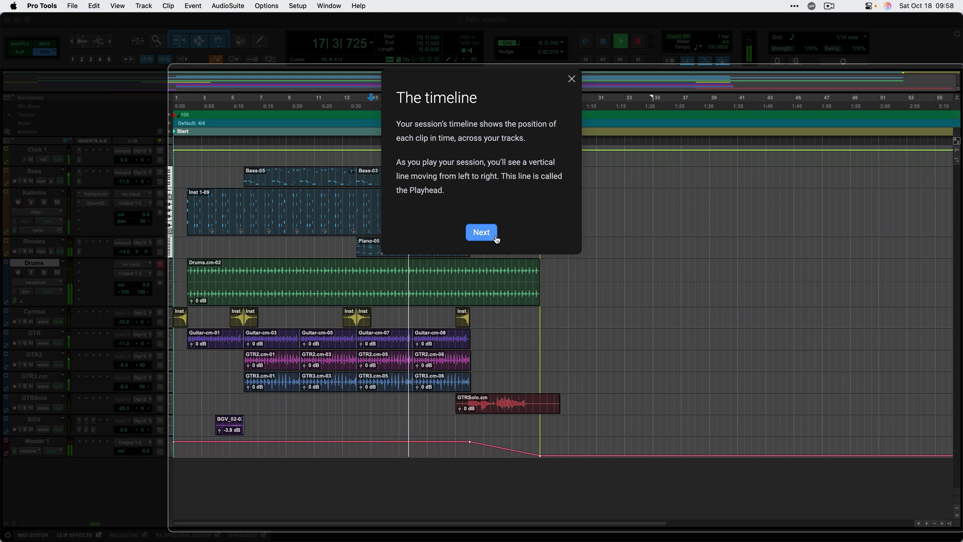
click(481, 233)
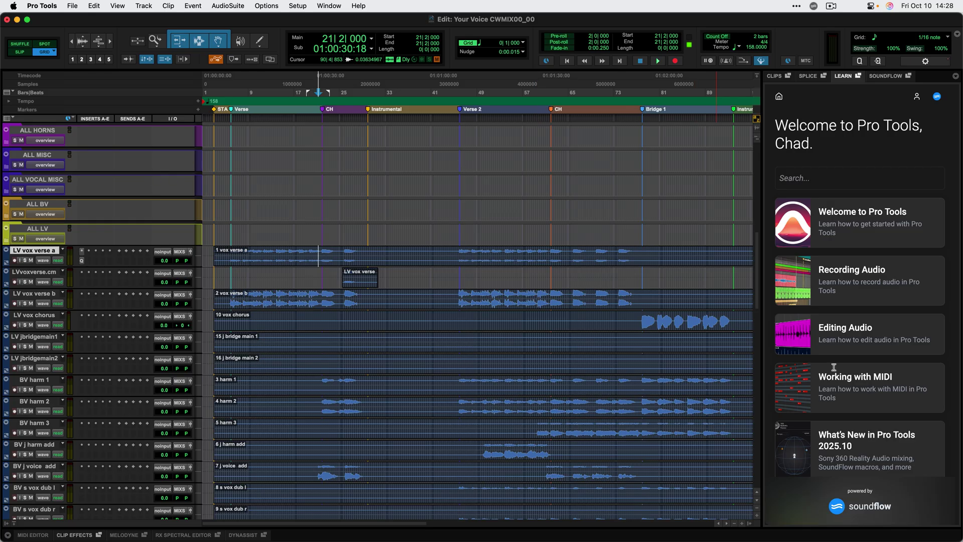
Open the Working with MIDI lesson, choosing Don't Save for the current session.
click(849, 395)
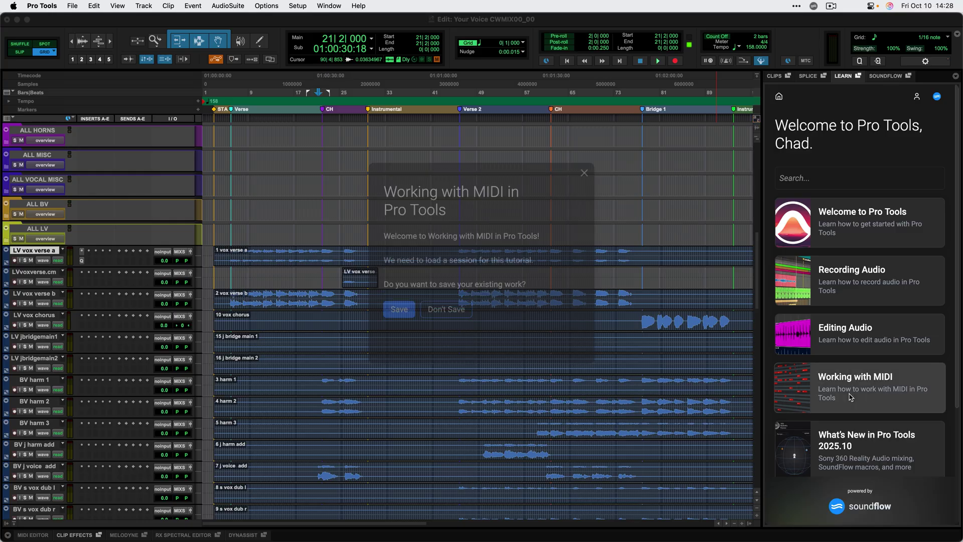
click(447, 317)
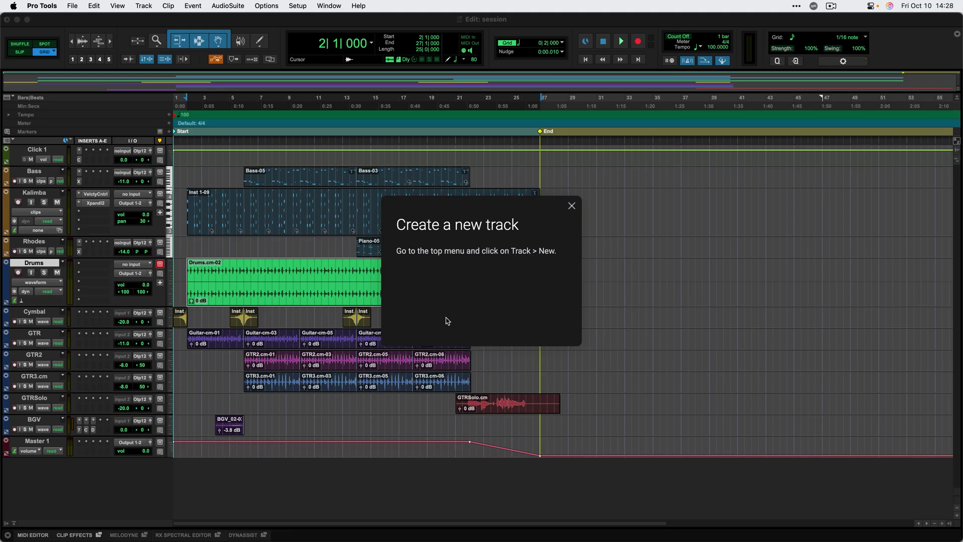
Create a new Instrument track, Inst 1, from the Track > New dialog.
click(143, 6)
click(147, 20)
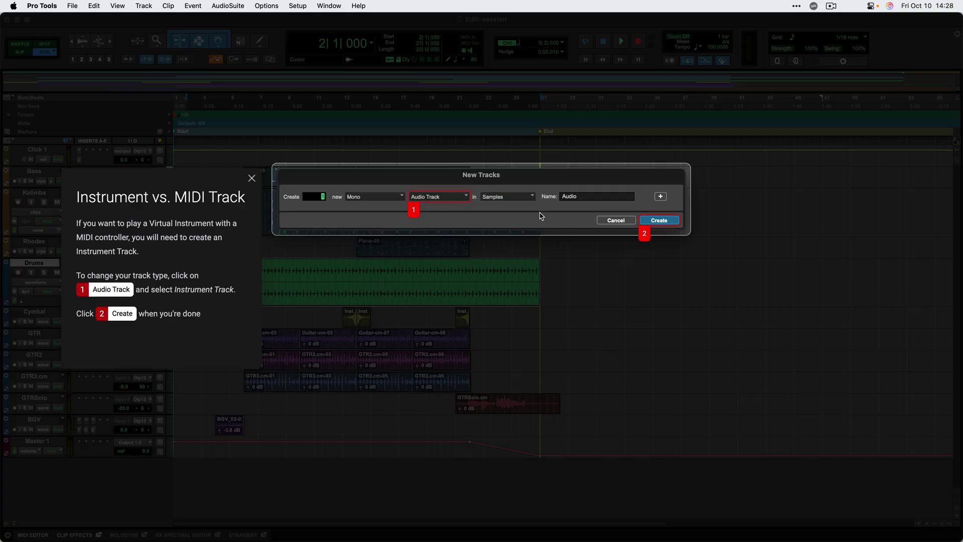
click(459, 201)
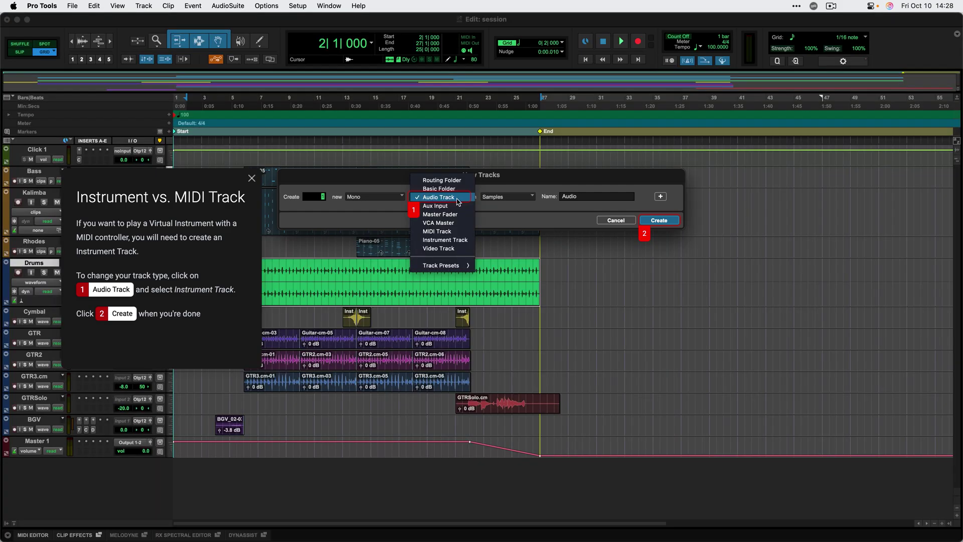
click(454, 241)
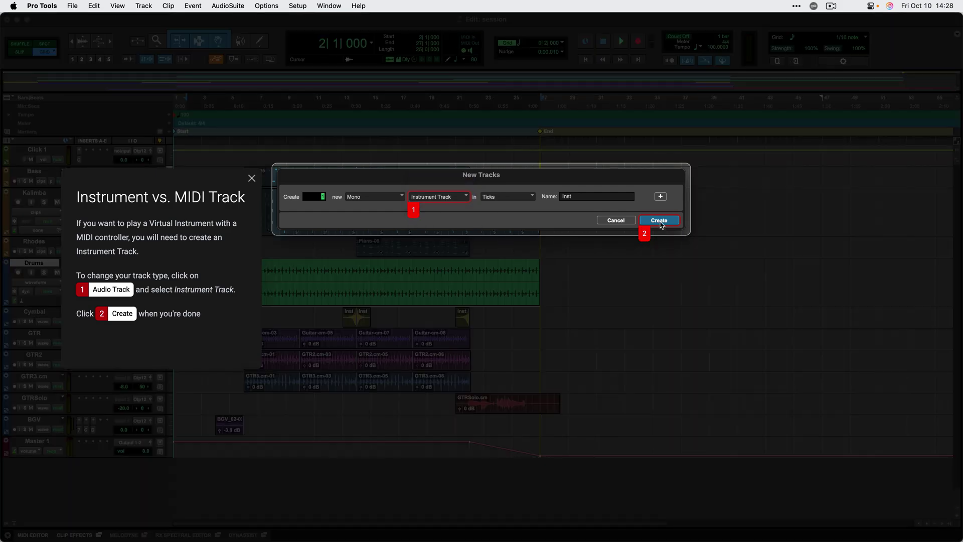
click(659, 221)
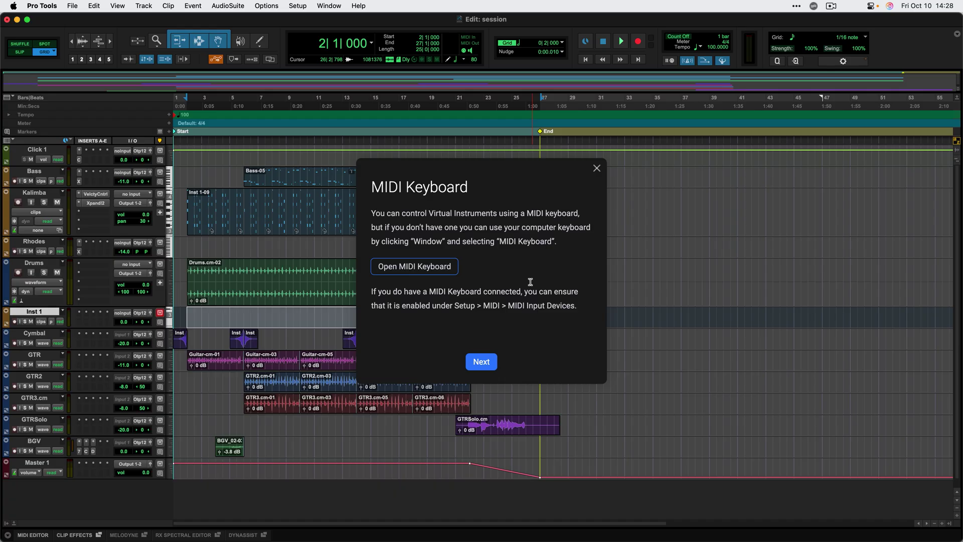
Show the virtual MIDI keyboard and record-enable the Inst 1 track.
click(445, 269)
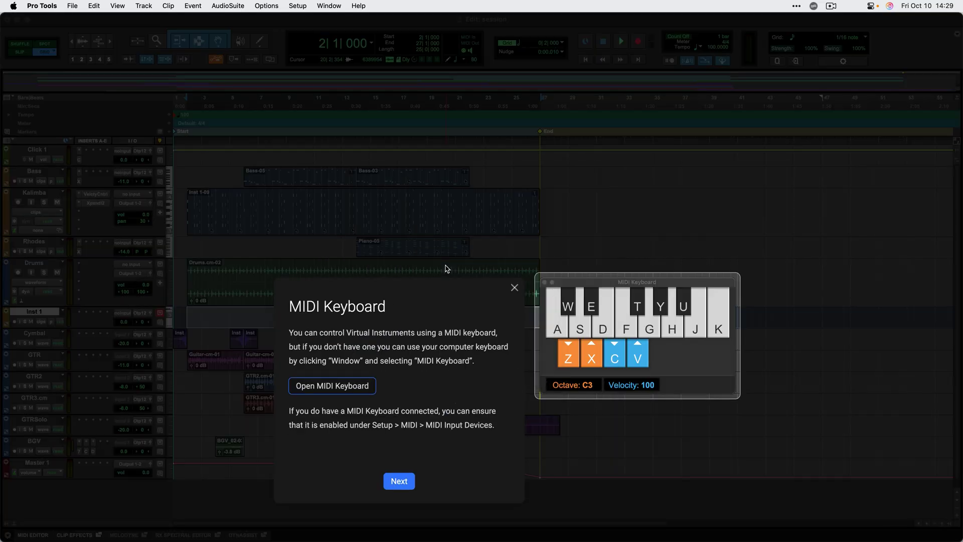
click(399, 483)
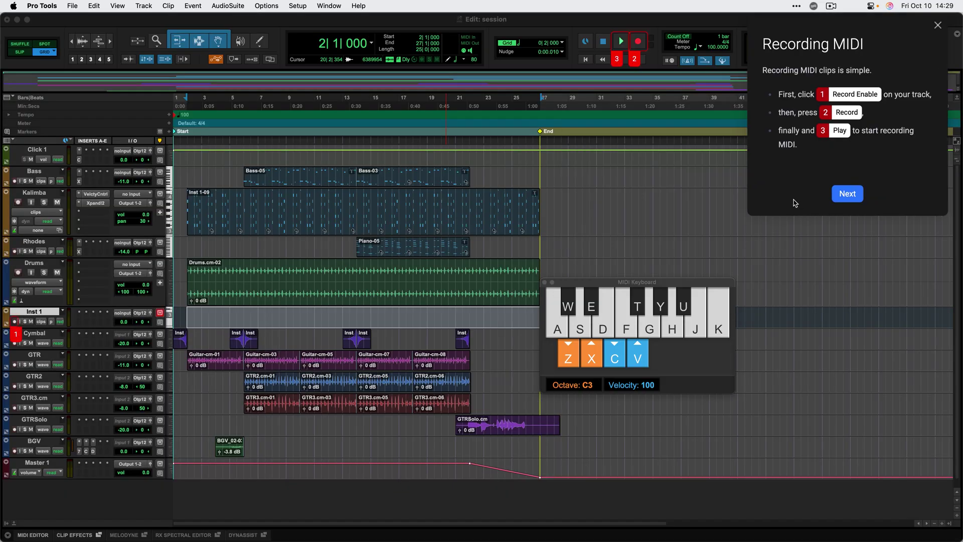
click(15, 322)
Record the notes A, S, D, S plus one more into a MIDI clip, Inst 1-01.
click(621, 42)
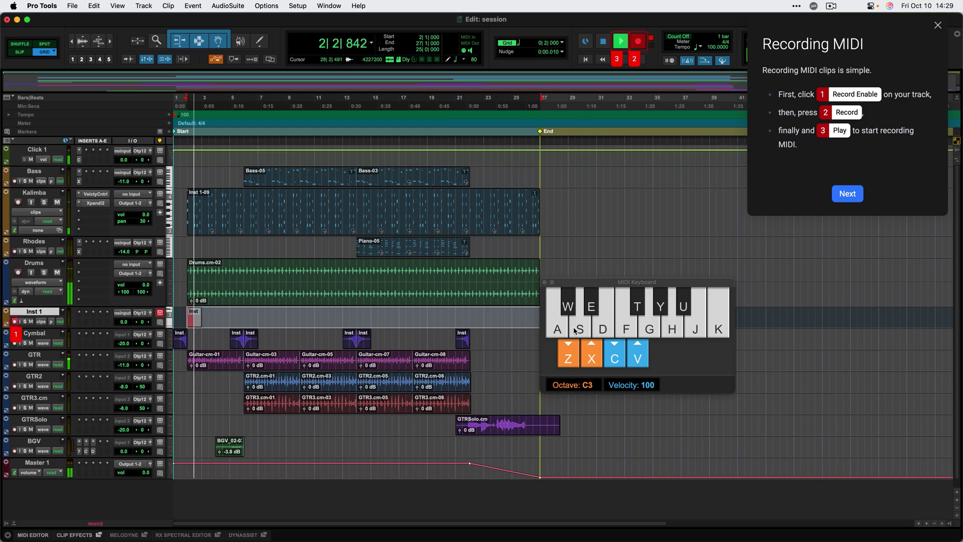
key(a)
key(s)
key(d)
key(s)
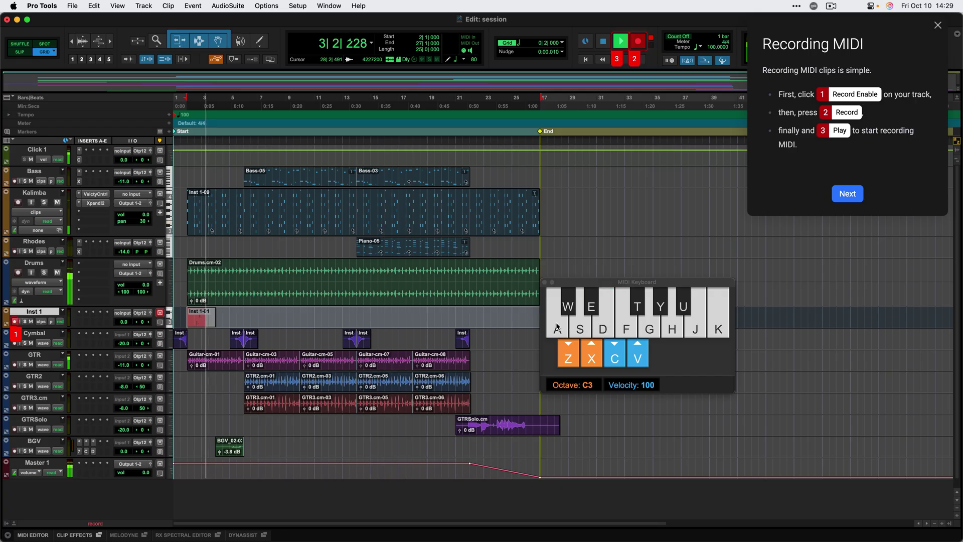
click(587, 330)
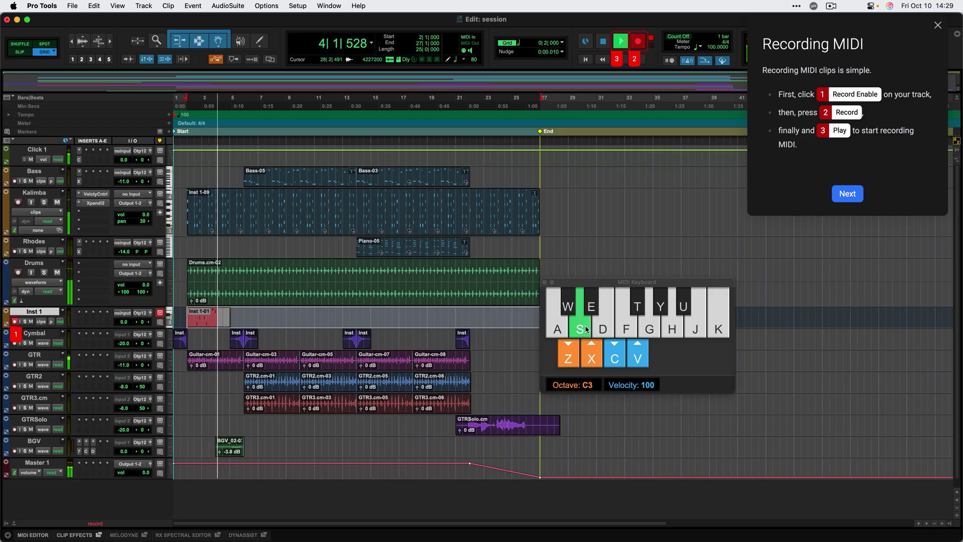
click(604, 44)
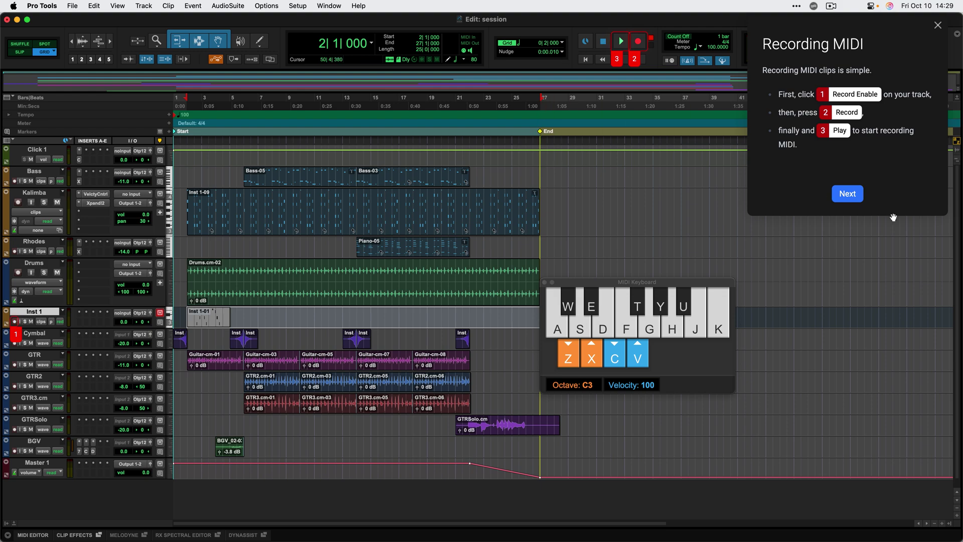
Select the Inst 1-09 clip on Kalimba and open it in the MIDI Editor.
click(855, 197)
click(855, 197)
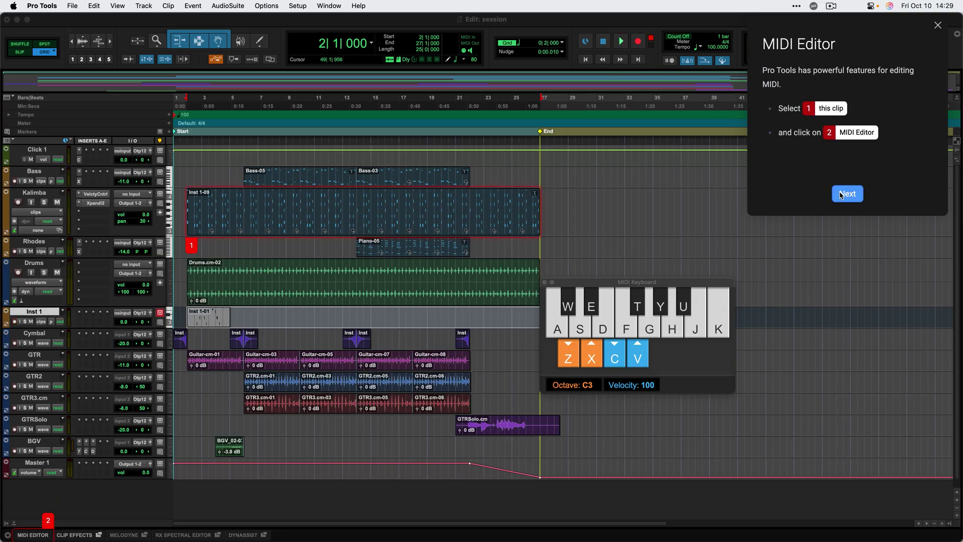
click(245, 221)
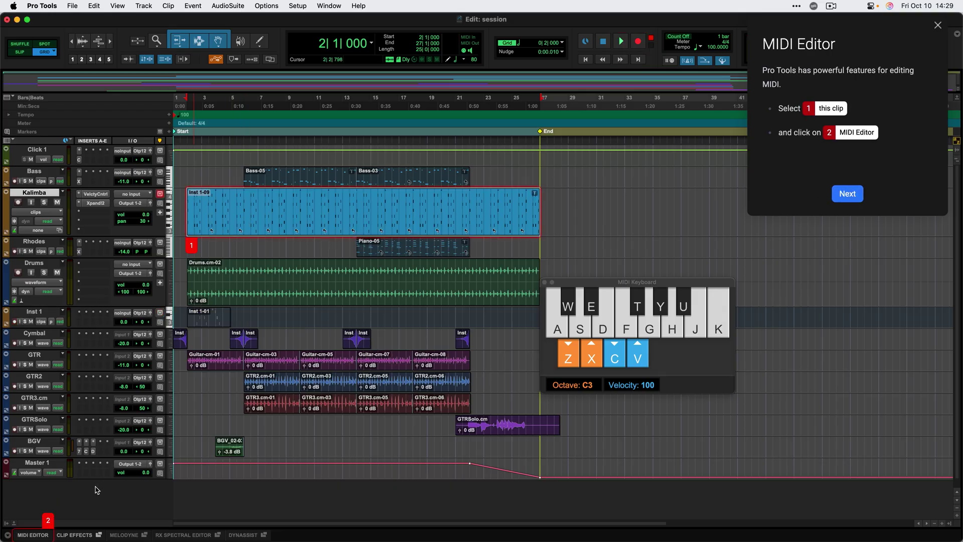
click(42, 535)
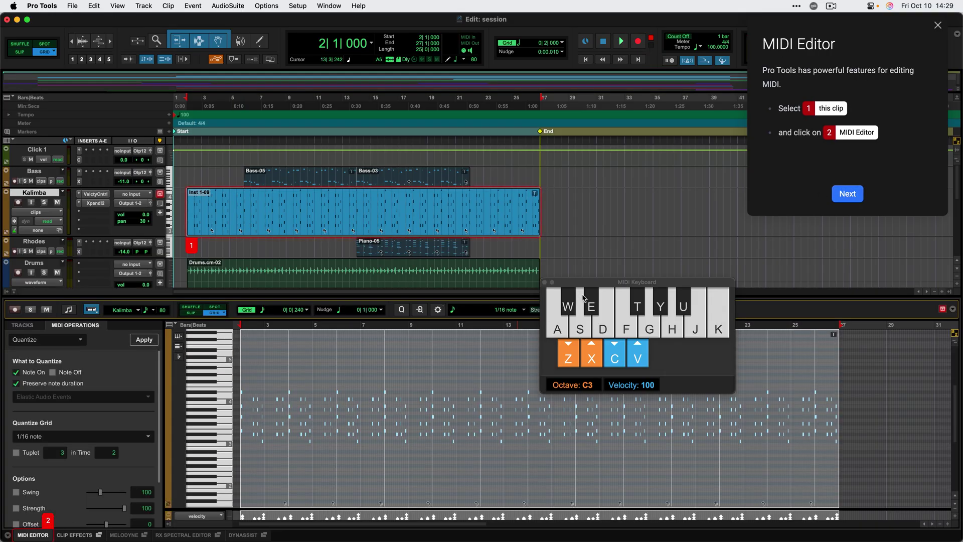
Step through the Piano Roll, Quantize, MIDI Merge, Automation and MIDI Effects explanations to finish.
click(858, 195)
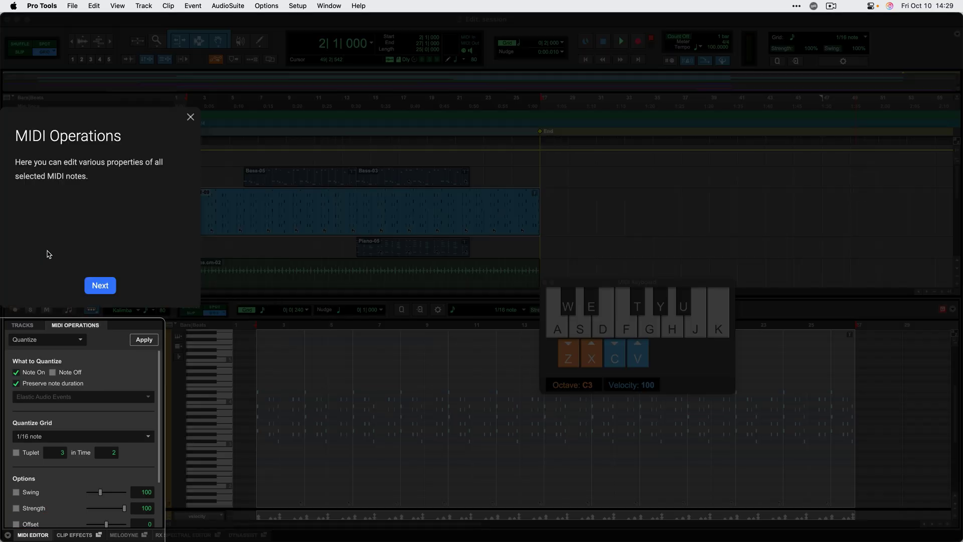
click(101, 286)
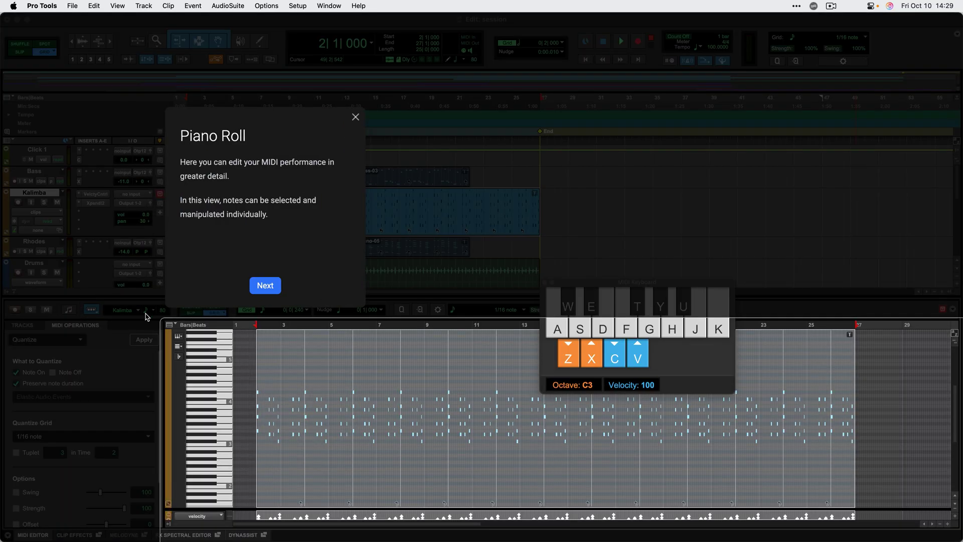
click(265, 284)
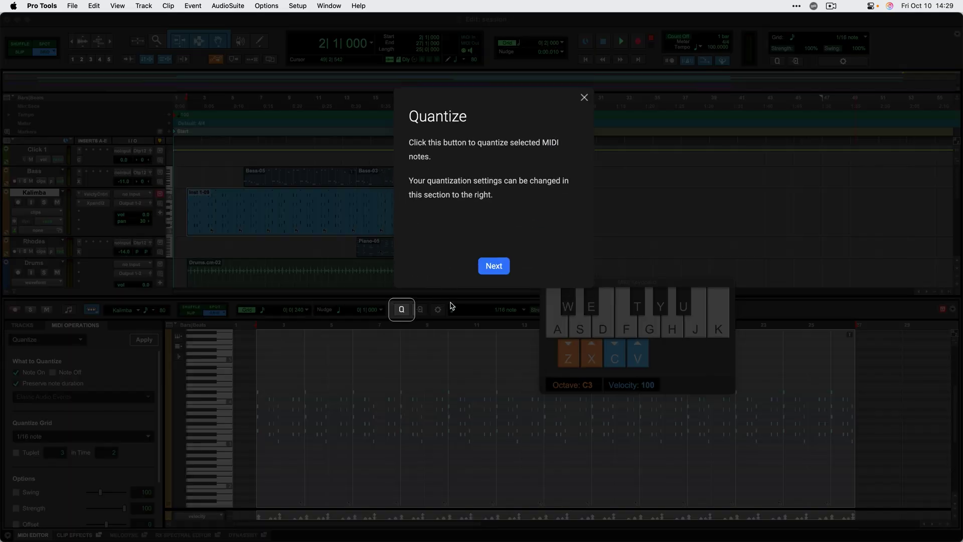
click(494, 268)
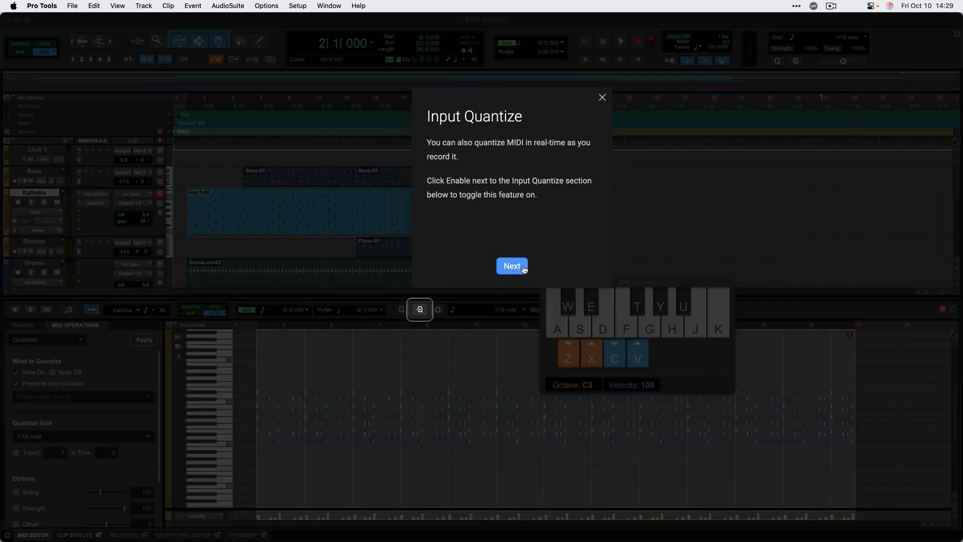
click(521, 268)
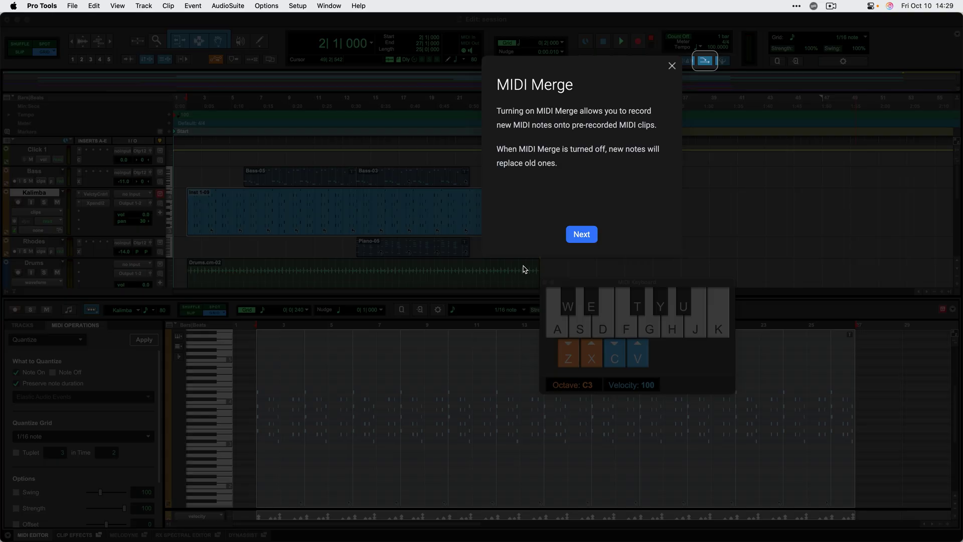
click(570, 235)
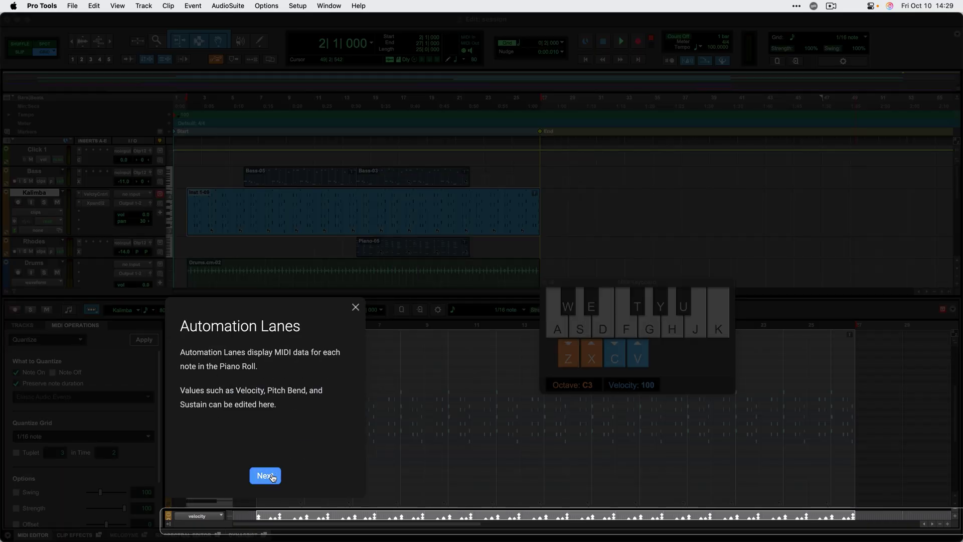
click(266, 476)
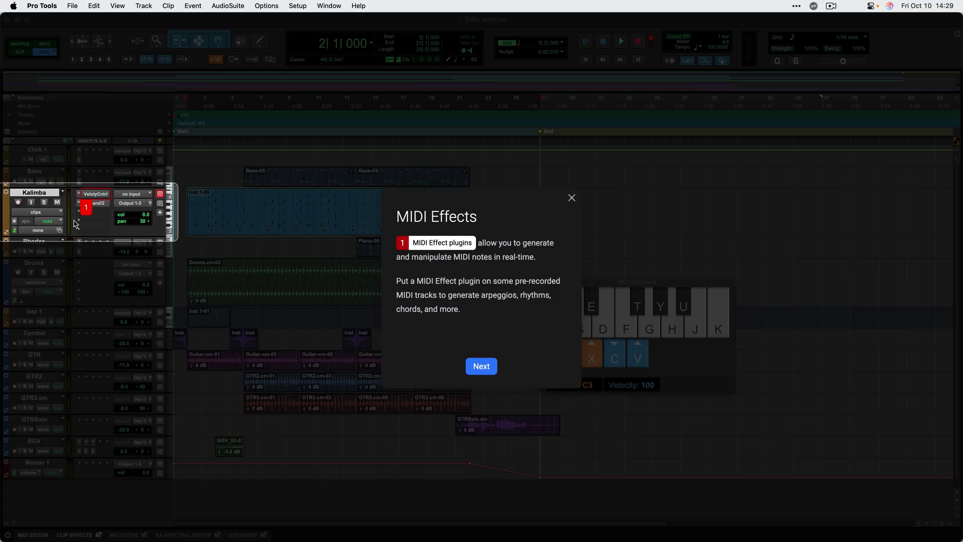
click(481, 367)
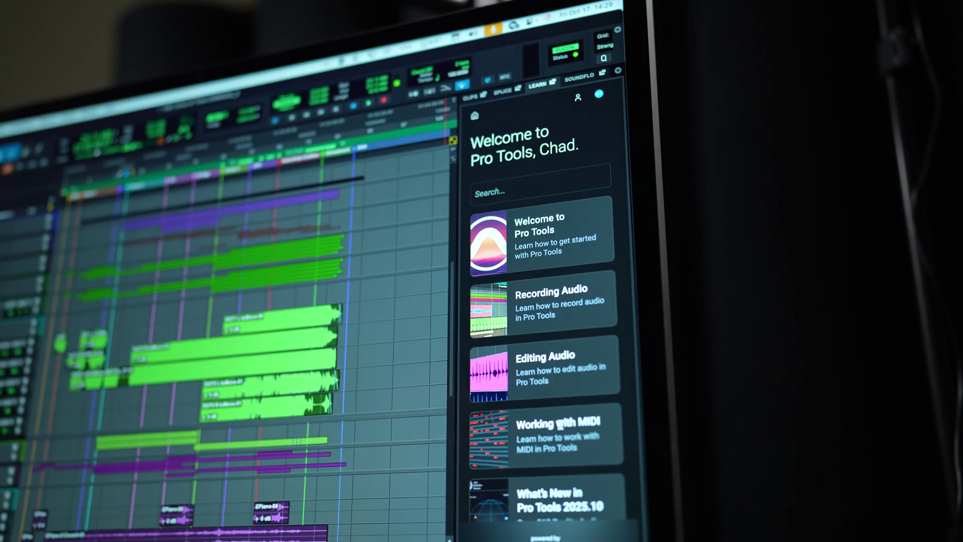
Reload the Working with MIDI session, view Avid's Getting Started page, then play the Splice video.
click(559, 426)
click(138, 370)
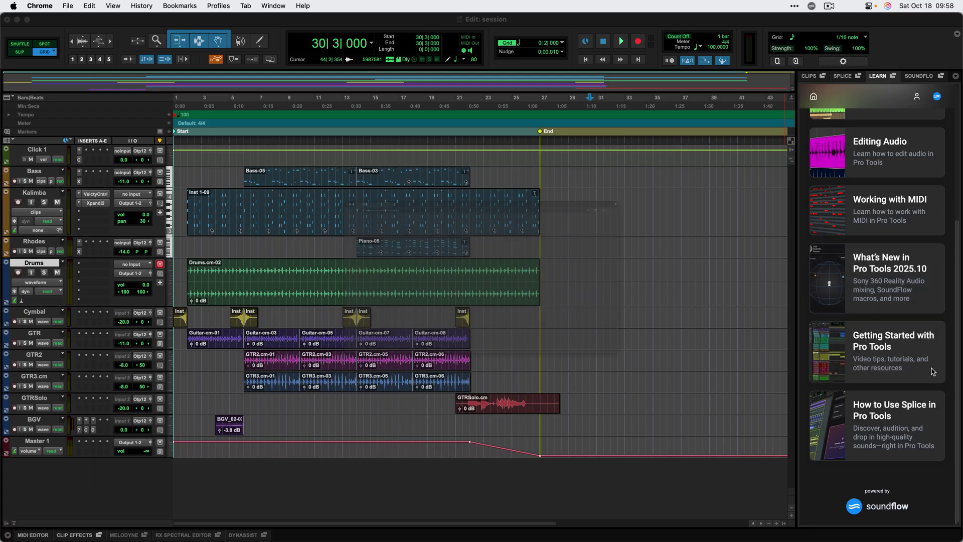
click(932, 371)
scroll(931, 359, down, 6)
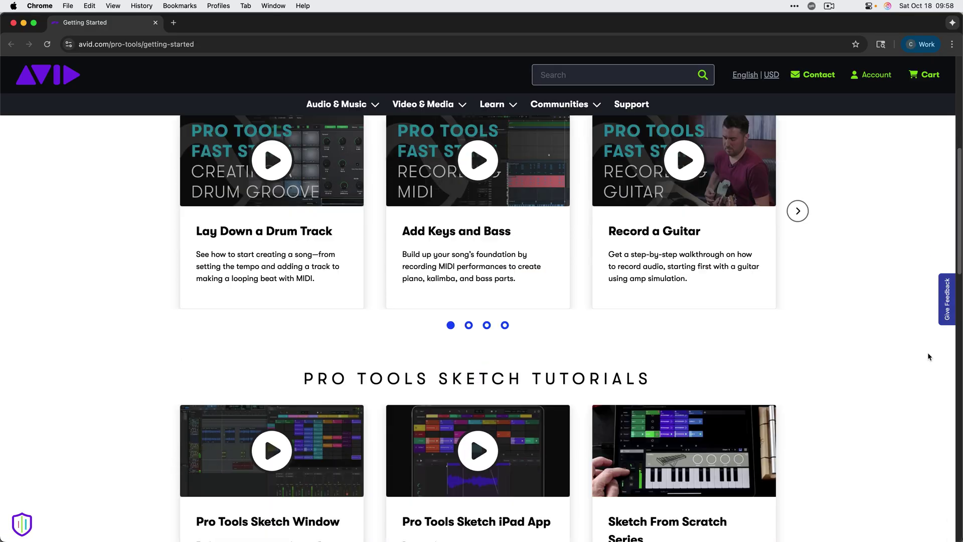
scroll(928, 352, down, 5)
key(super+w)
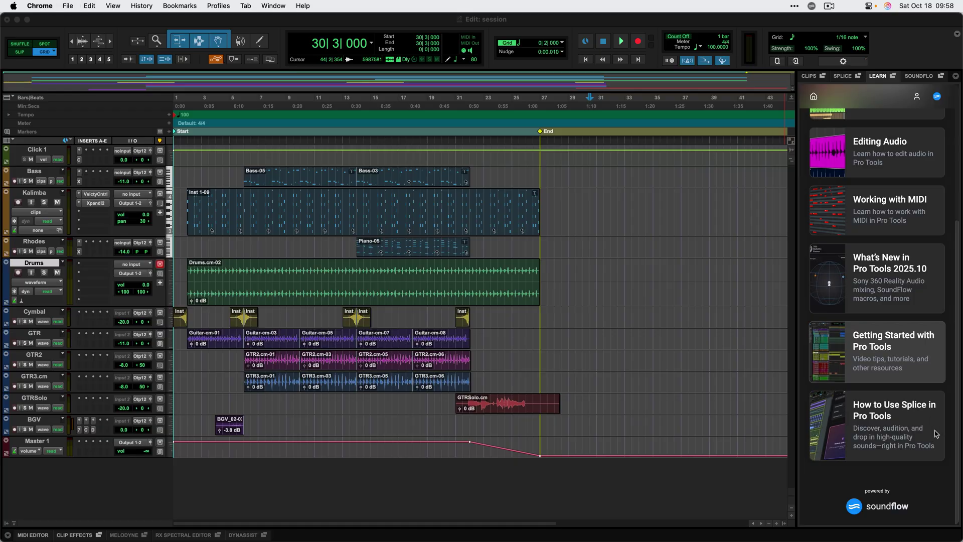
click(936, 434)
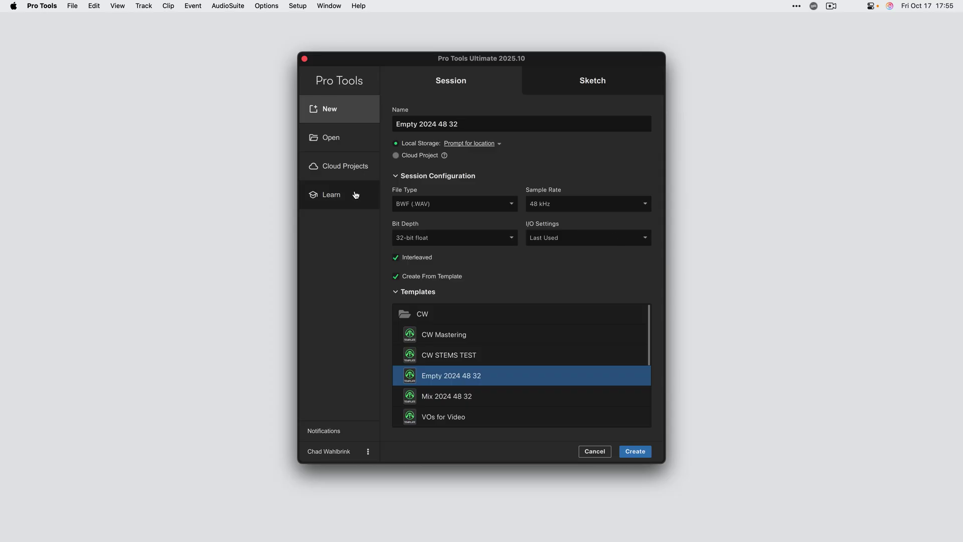
From the Dashboard's Learn tutorials, launch Recording Audio in Pro Tools and advance to Let's get started.
click(355, 195)
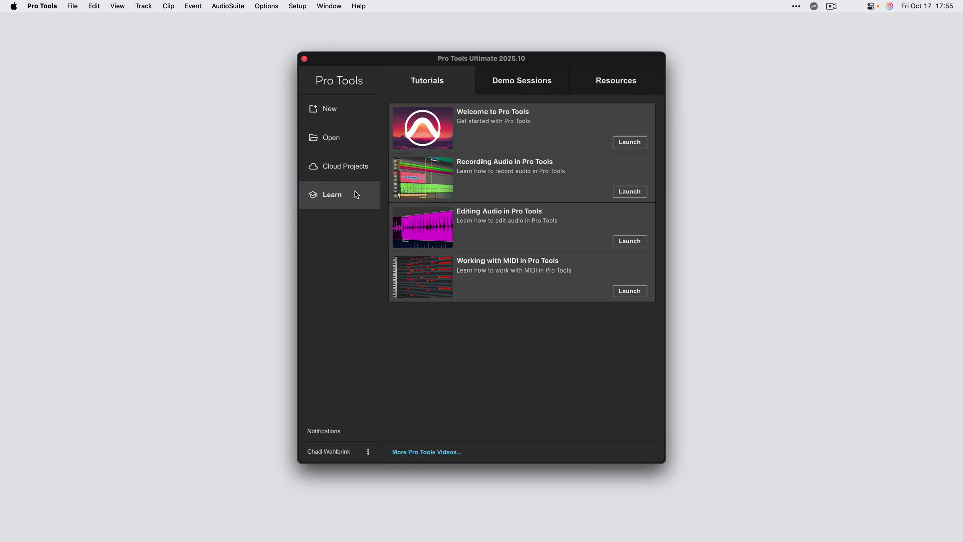
click(634, 195)
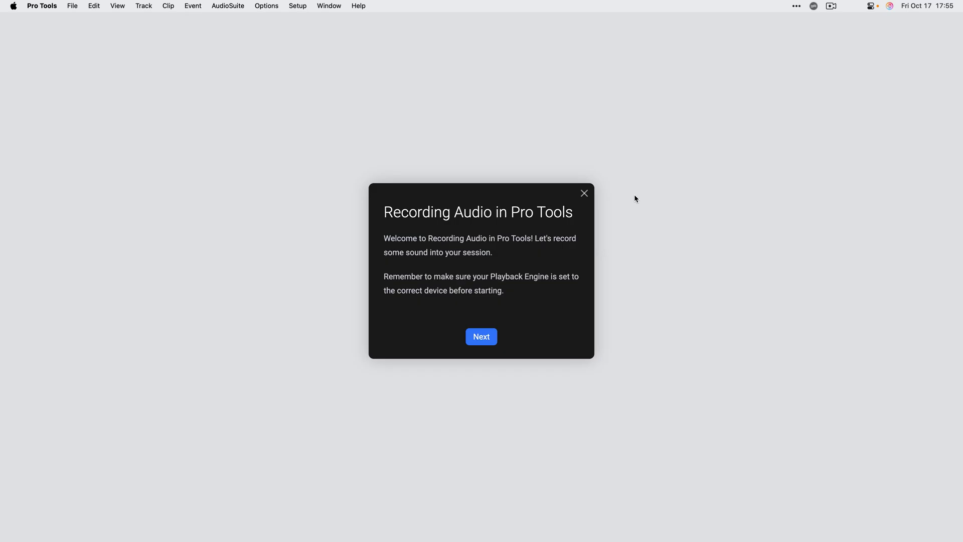
click(483, 337)
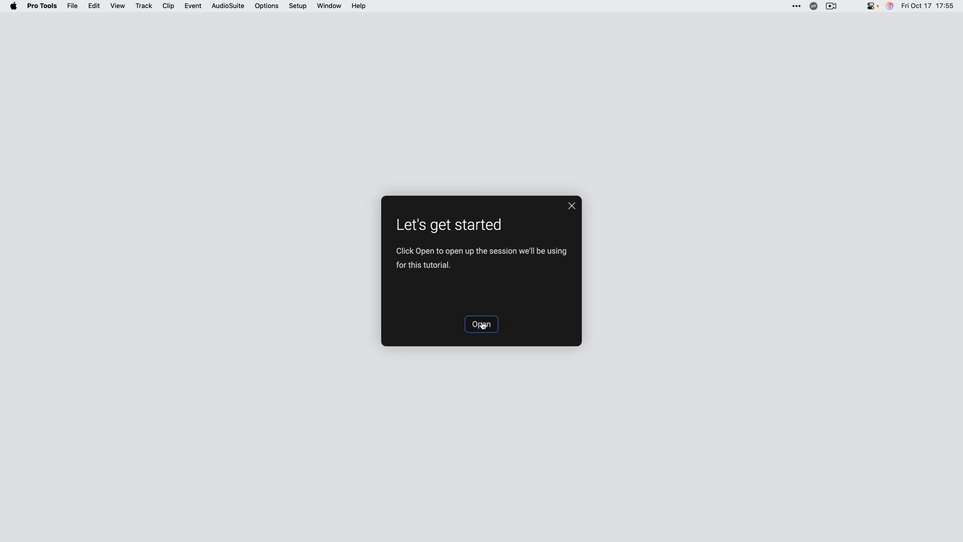